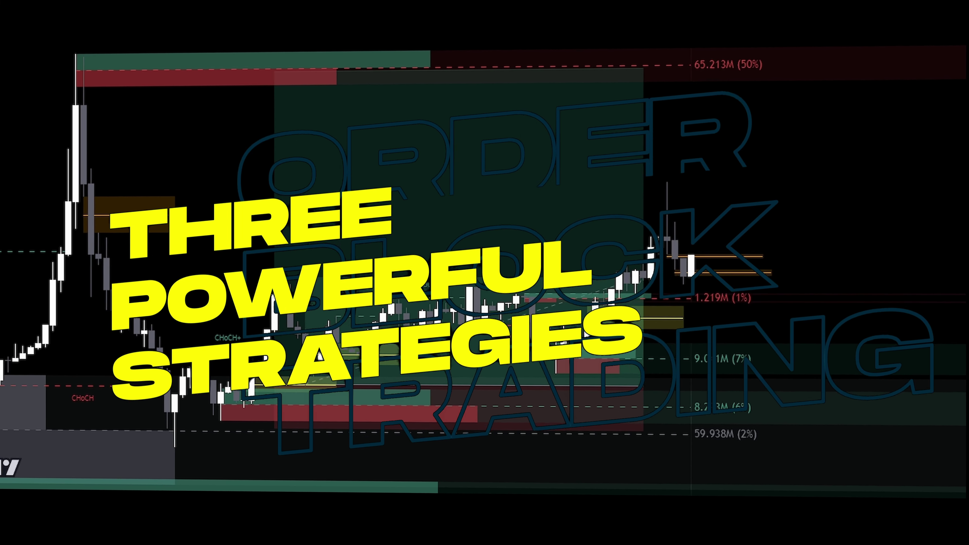
Step: Stretch the Long Position box rightward until it spans the full rally to the recent high
{"action": "scroll", "coordinate": [470, 400], "scroll_direction": "down", "scroll_amount": 5}
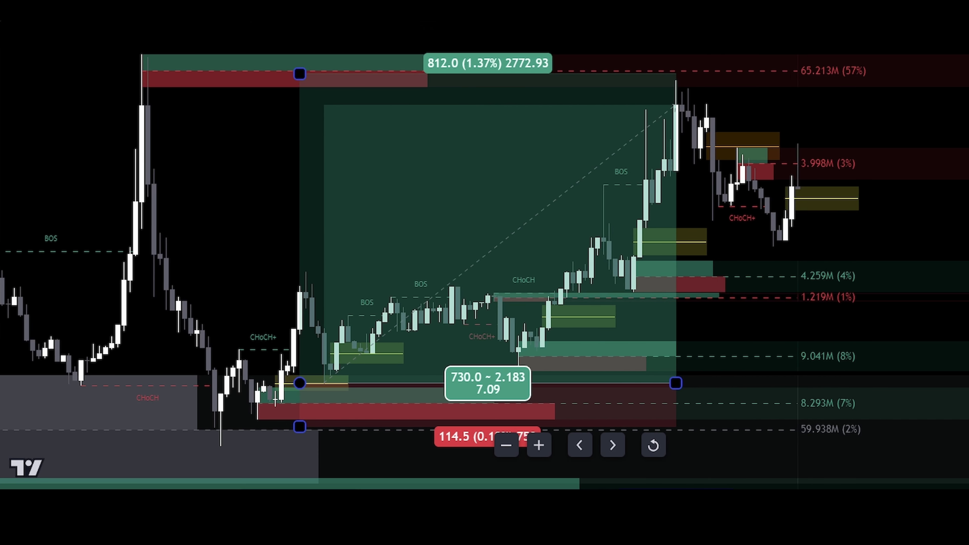
{"action": "left_click_drag", "start_coordinate": [607, 397], "coordinate": [761, 397]}
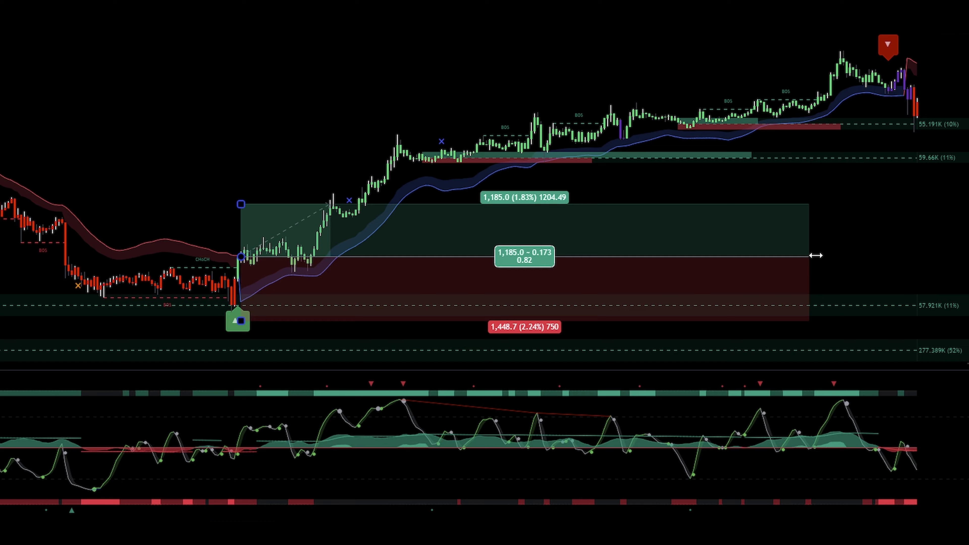
{"action": "left_click_drag", "start_coordinate": [815, 256], "coordinate": [896, 279]}
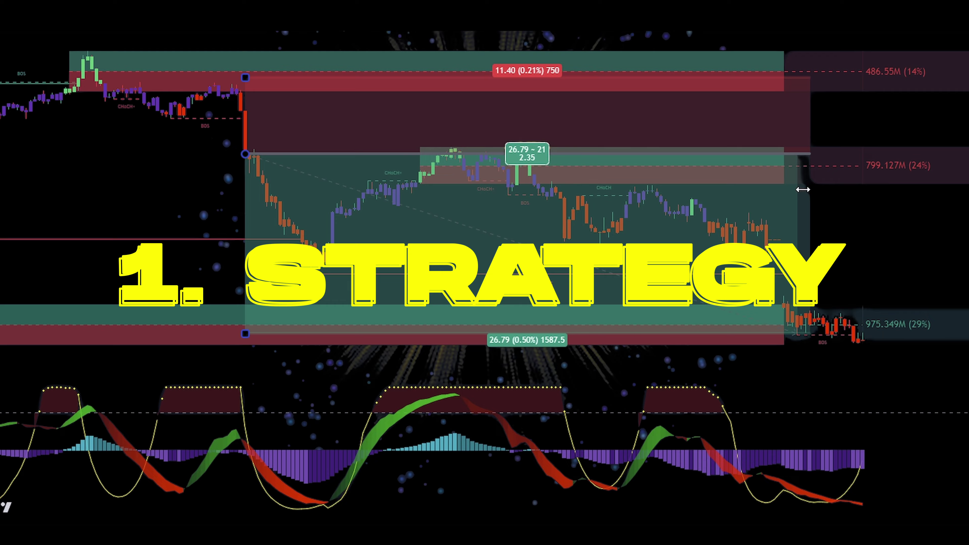
Step: Nudge the Long Position box's right edge slightly back to the left
{"action": "left_click_drag", "start_coordinate": [802, 189], "coordinate": [796, 194]}
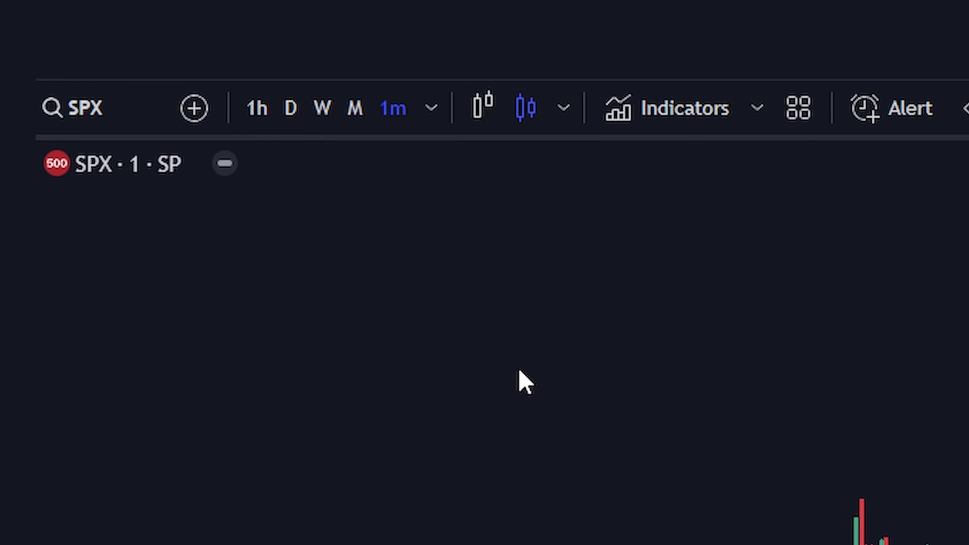
Step: Add Signals & Overlays, Price Action Concepts, Legacy Oscillators v5 and Squeeze Index from LuxAlgo favourites
{"action": "left_click", "coordinate": [316, 112]}
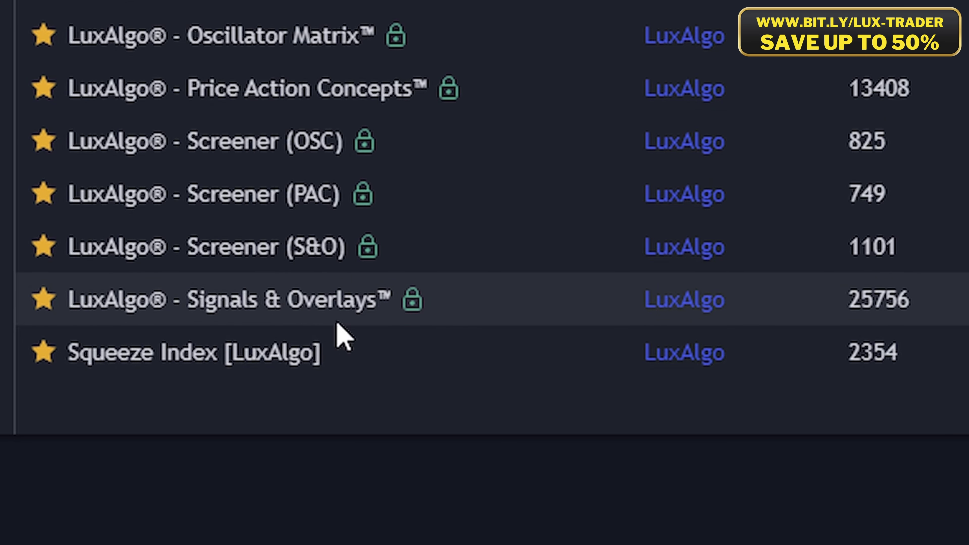
{"action": "left_click", "coordinate": [368, 302]}
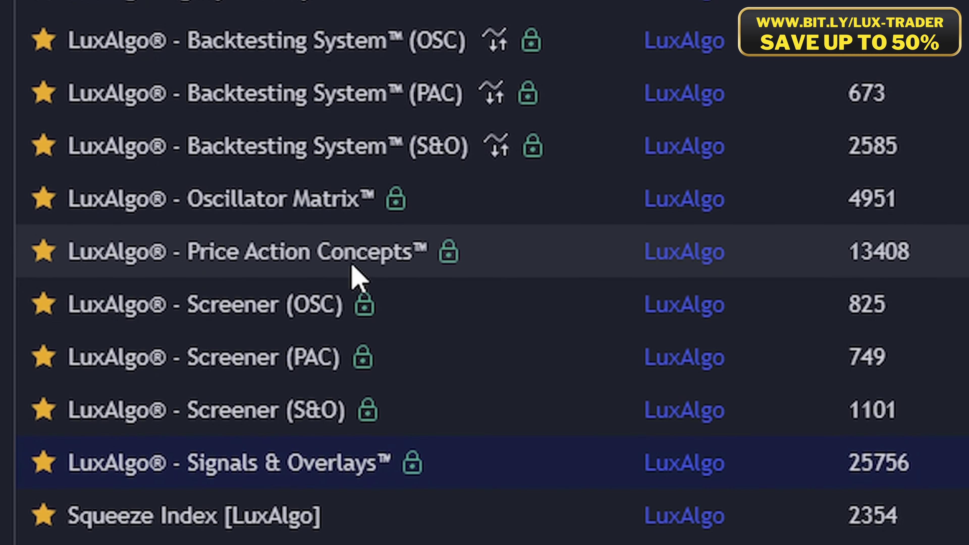
{"action": "left_click", "coordinate": [334, 254]}
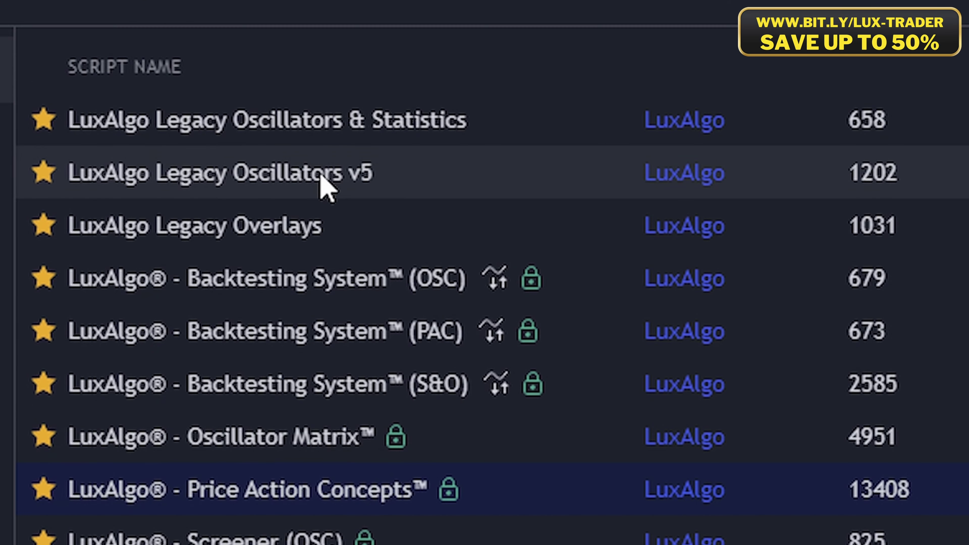
{"action": "left_click", "coordinate": [321, 176]}
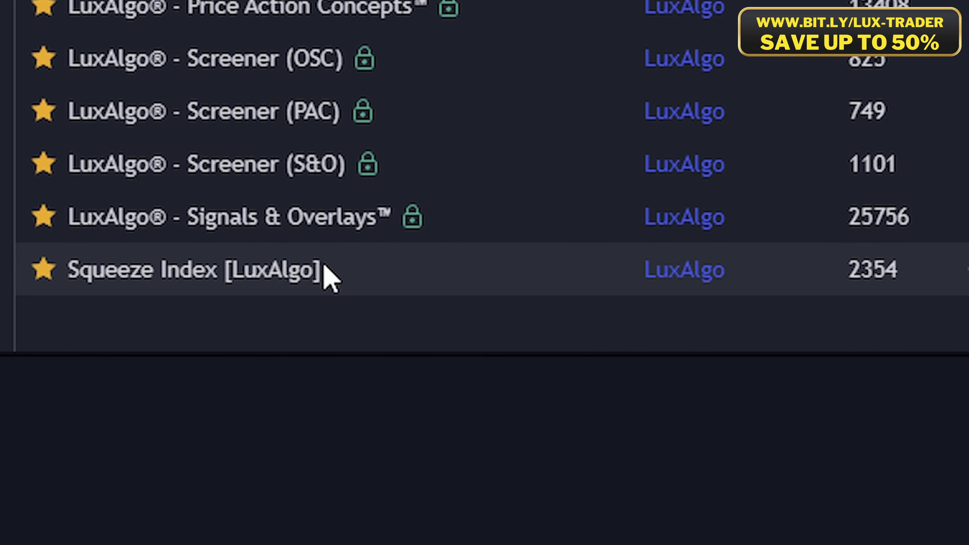
{"action": "left_click", "coordinate": [325, 271]}
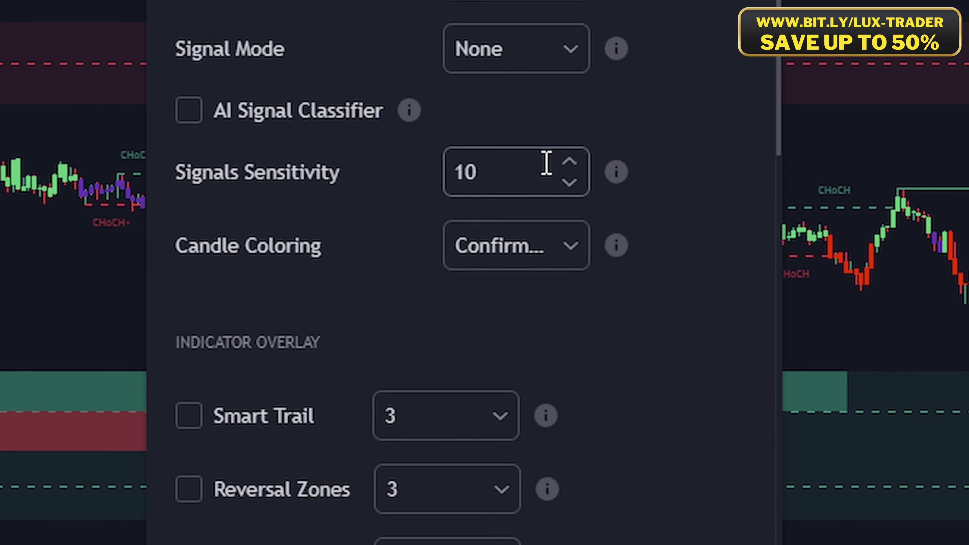
Step: Set candle colouring to Confirmation Simple and keep order blocks on the 10-minute timeframe
{"action": "left_click", "coordinate": [552, 246]}
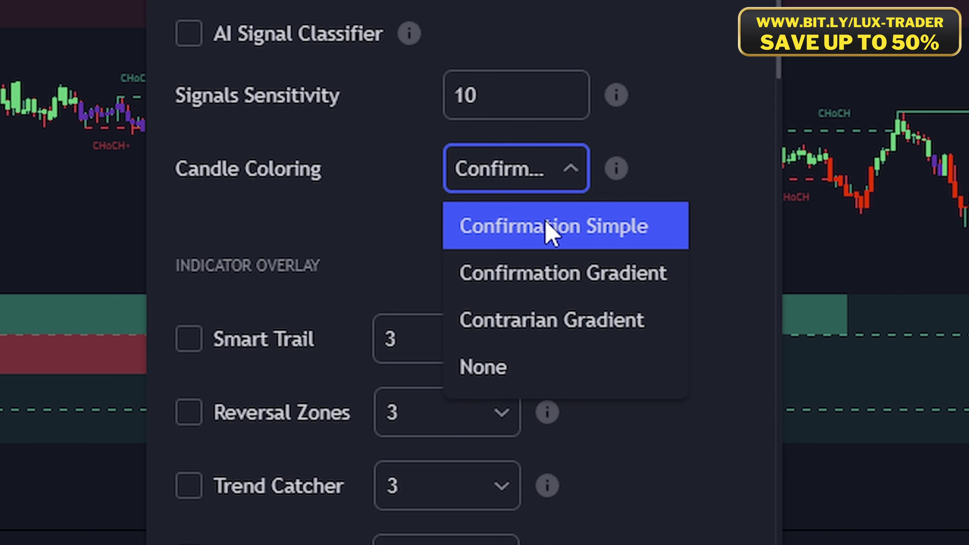
{"action": "left_click", "coordinate": [580, 244]}
{"action": "scroll", "coordinate": [574, 256], "scroll_direction": "down", "scroll_amount": 5}
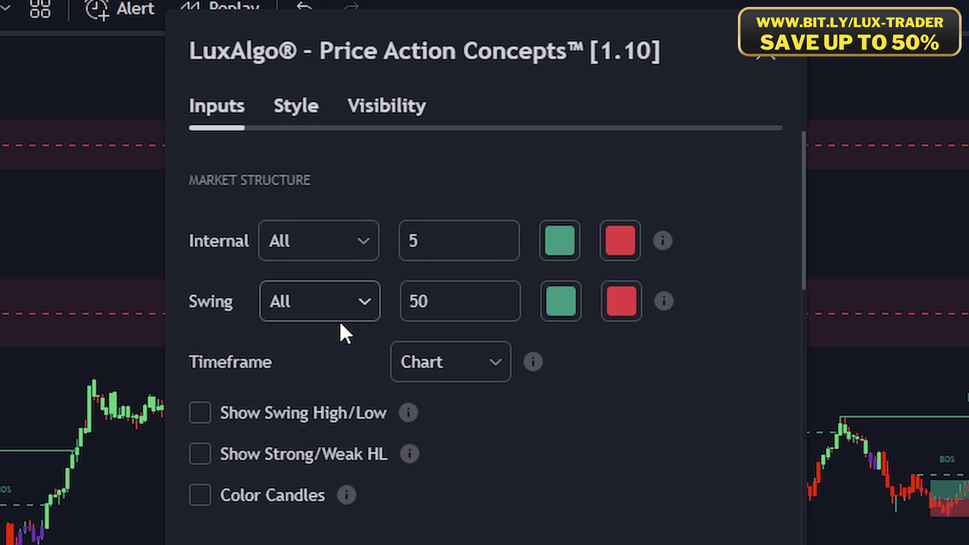
{"action": "scroll", "coordinate": [455, 420], "scroll_direction": "down", "scroll_amount": 3}
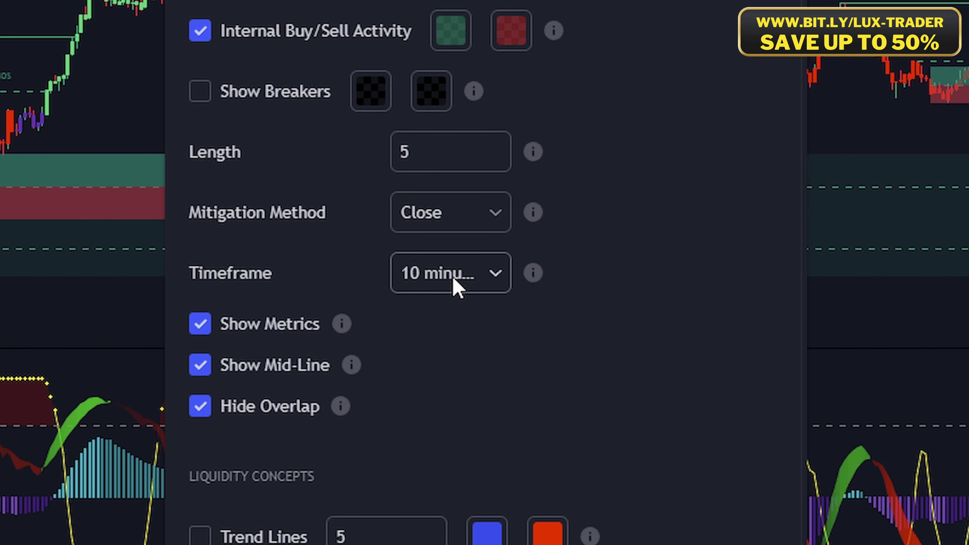
{"action": "left_click", "coordinate": [456, 287]}
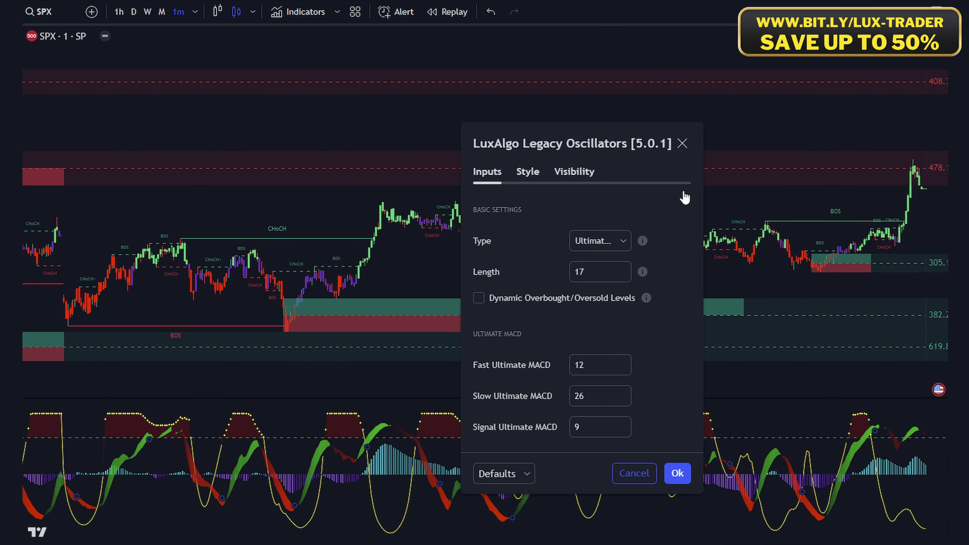
Step: Set Legacy Oscillators type to Advanced, enable the Advanced Main plot, and close settings
{"action": "left_click", "coordinate": [599, 241]}
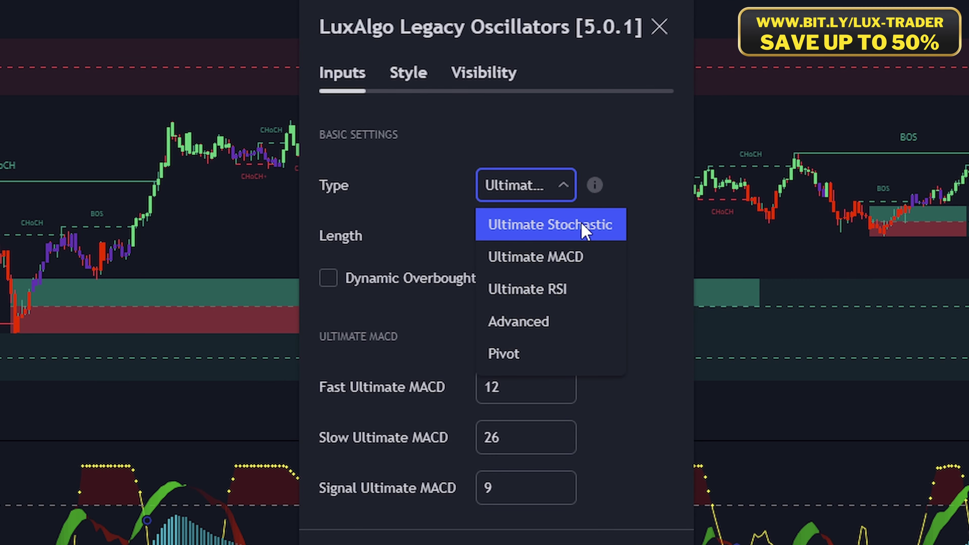
{"action": "left_click", "coordinate": [578, 228]}
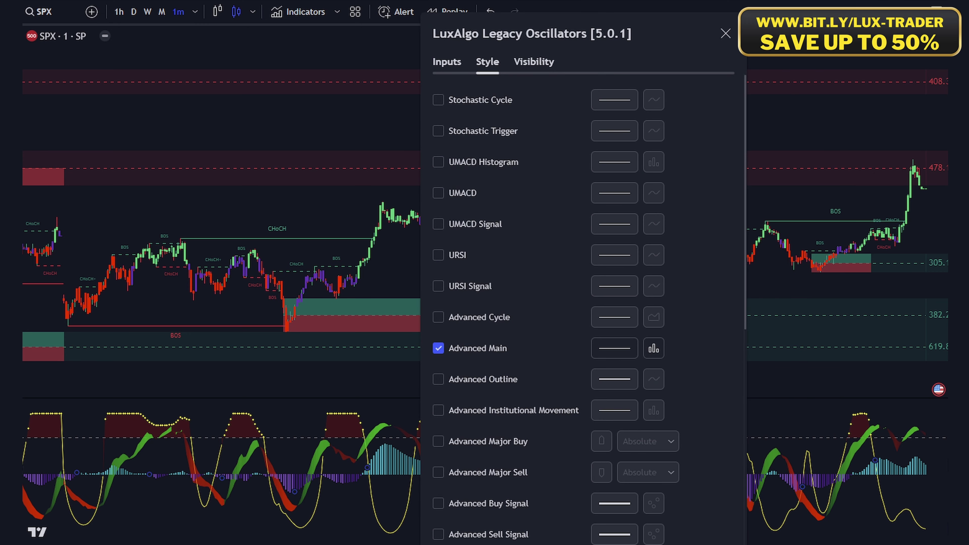
{"action": "left_click", "coordinate": [446, 61]}
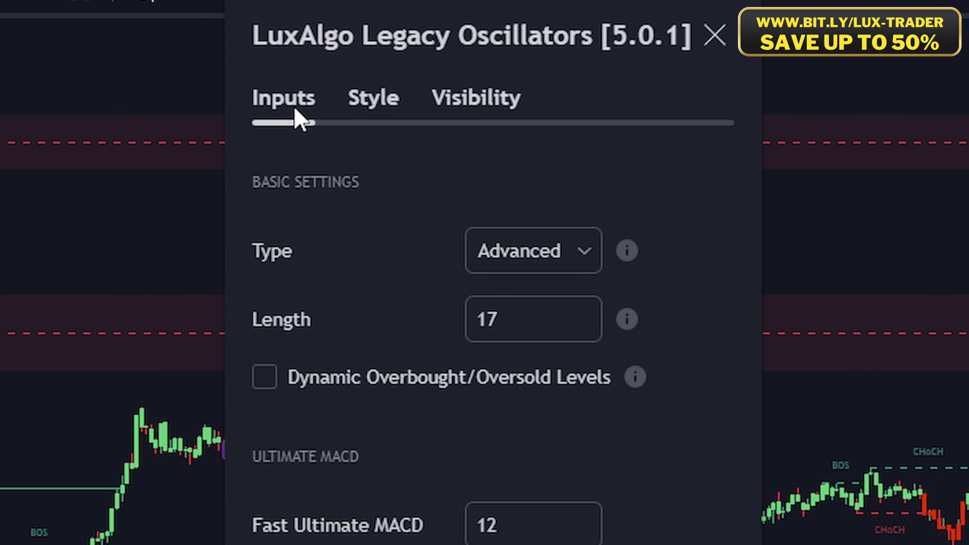
{"action": "left_click", "coordinate": [584, 134]}
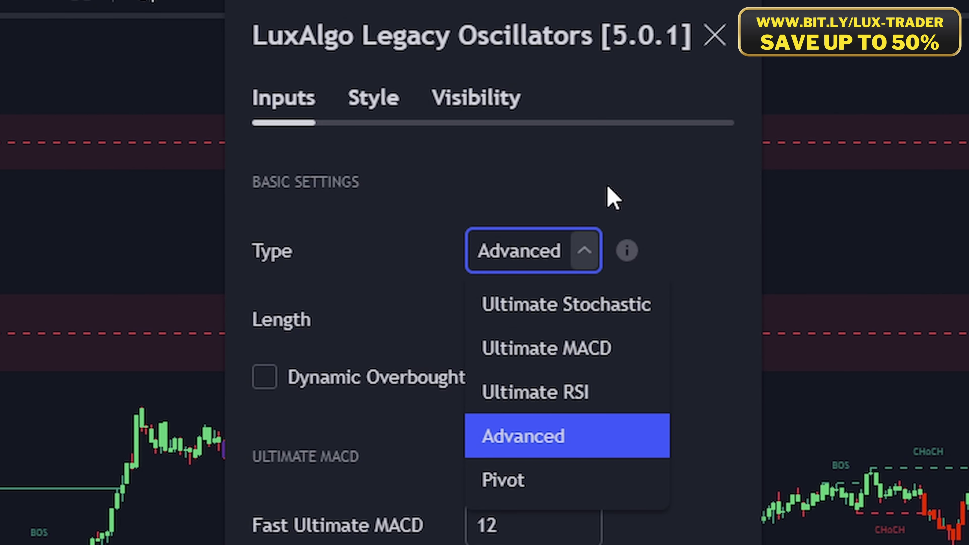
{"action": "left_click", "coordinate": [584, 250]}
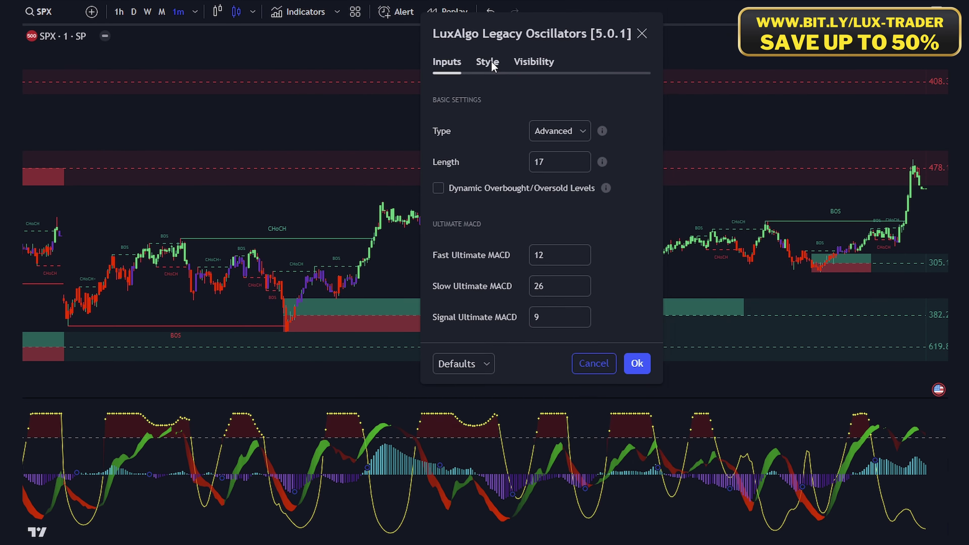
{"action": "left_click", "coordinate": [489, 61]}
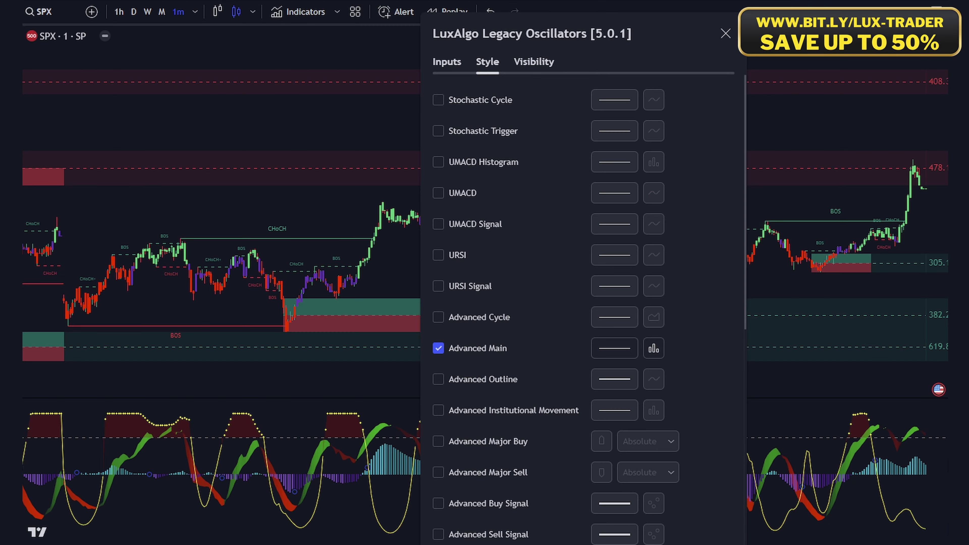
{"action": "key", "text": "Escape"}
Step: Draw yellow arrows at the upper BOS, the red and dashed CHoCH labels, and the pre-rally CHoCH
{"action": "left_click_drag", "start_coordinate": [427, 45], "coordinate": [514, 89]}
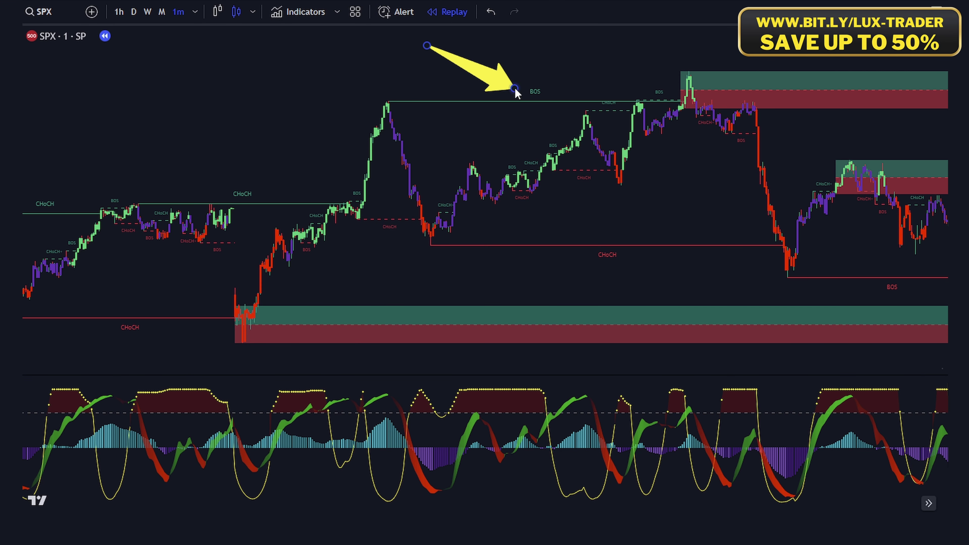
{"action": "left_click_drag", "start_coordinate": [755, 282], "coordinate": [623, 260]}
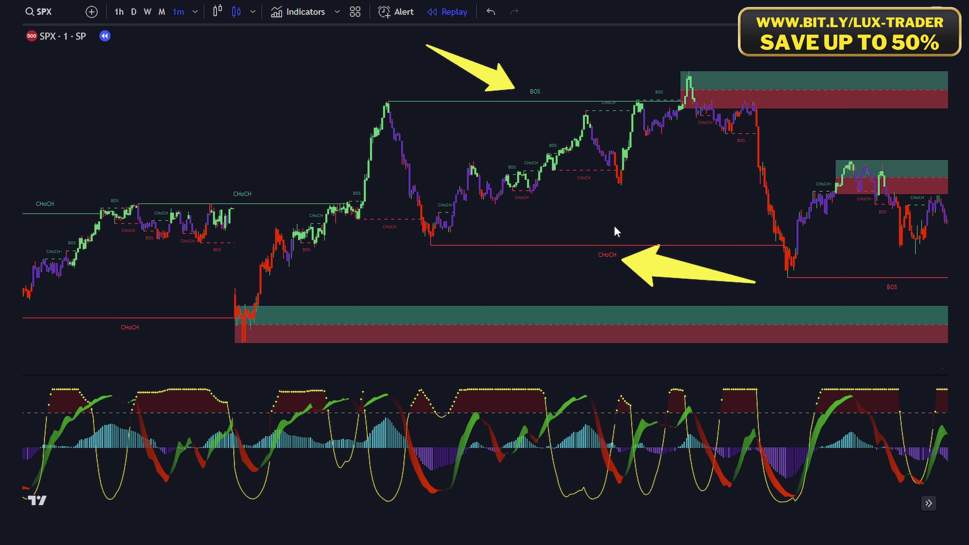
{"action": "left_click_drag", "start_coordinate": [614, 226], "coordinate": [588, 183]}
{"action": "left_click_drag", "start_coordinate": [238, 90], "coordinate": [312, 211]}
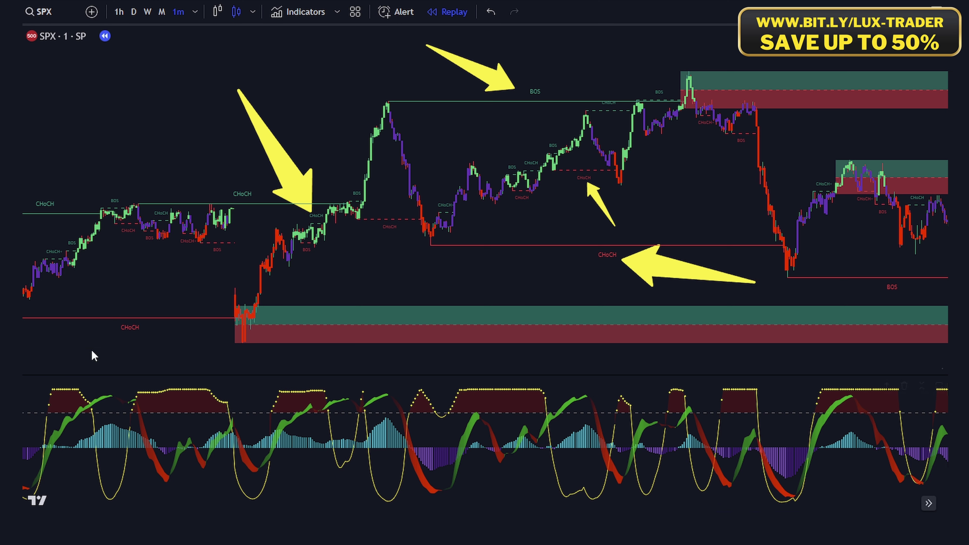
{"action": "left_click_drag", "start_coordinate": [92, 350], "coordinate": [225, 331]}
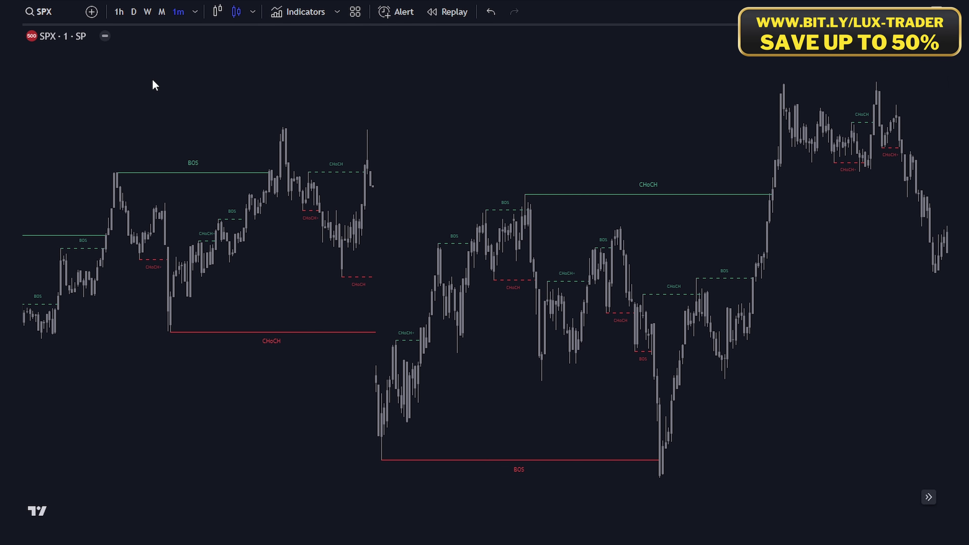
Step: Add arrows at the left green BOS, bottom red BOS, left red CHoCH and mid-chart green CHoCH
{"action": "left_click_drag", "start_coordinate": [151, 79], "coordinate": [187, 143]}
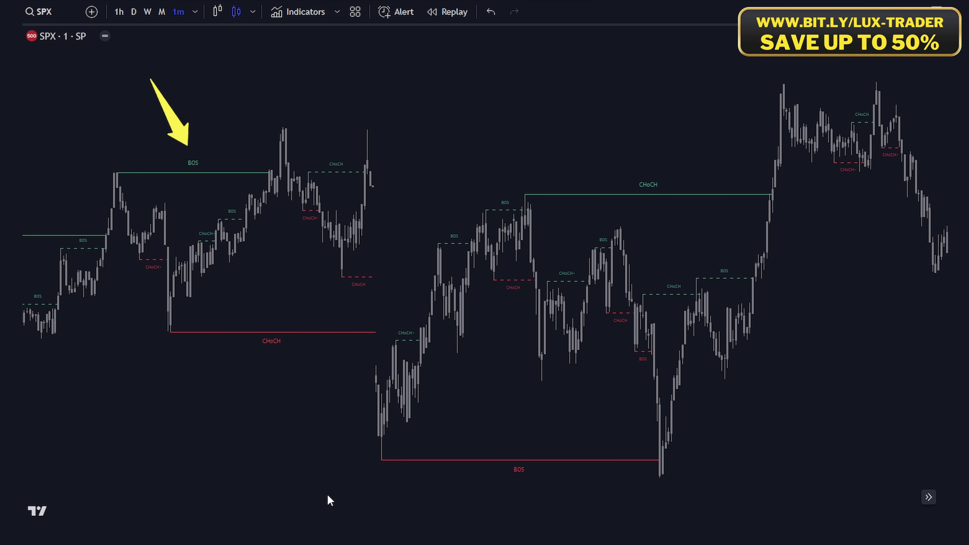
{"action": "left_click_drag", "start_coordinate": [330, 501], "coordinate": [495, 473]}
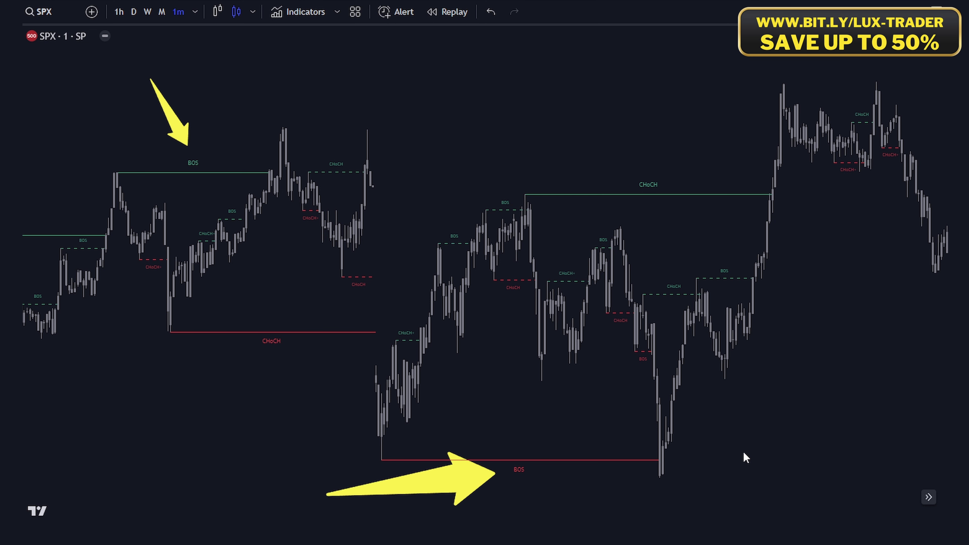
{"action": "scroll", "coordinate": [747, 457], "scroll_direction": "right", "scroll_amount": 2}
{"action": "scroll", "coordinate": [770, 418], "scroll_direction": "left", "scroll_amount": 2}
{"action": "left_click_drag", "start_coordinate": [197, 436], "coordinate": [255, 355]}
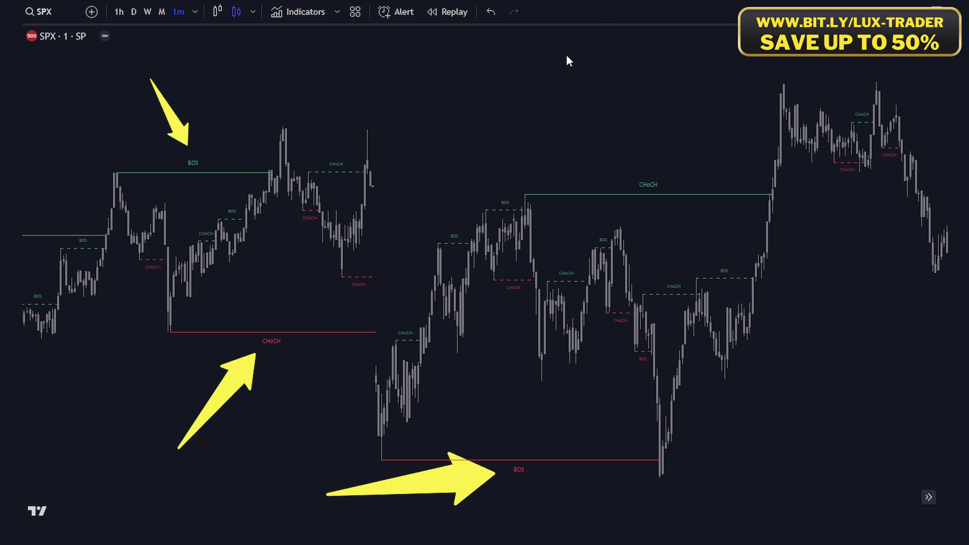
{"action": "left_click_drag", "start_coordinate": [558, 70], "coordinate": [632, 172]}
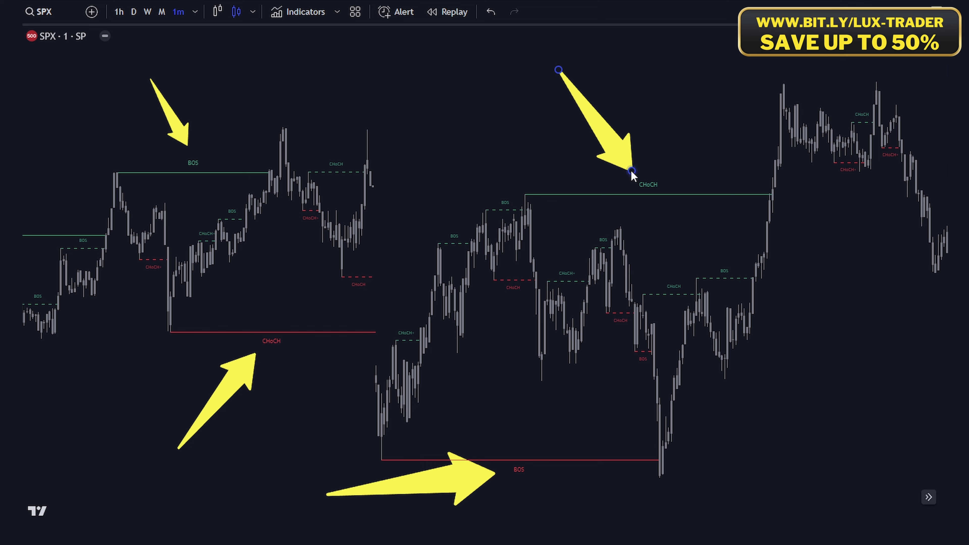
{"action": "left_click", "coordinate": [911, 283]}
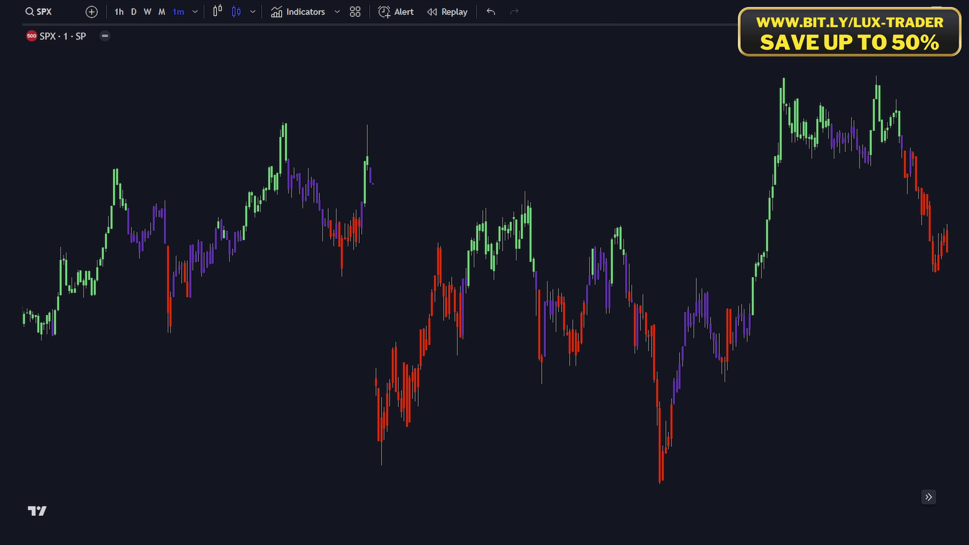
Step: Draw yellow arrows at the left rally, the red sell-off low and the purple bars after it
{"action": "mouse_move", "coordinate": [179, 90]}
{"action": "left_mouse_down"}
{"action": "mouse_move", "coordinate": [229, 169]}
{"action": "mouse_move", "coordinate": [247, 169]}
{"action": "left_mouse_up"}
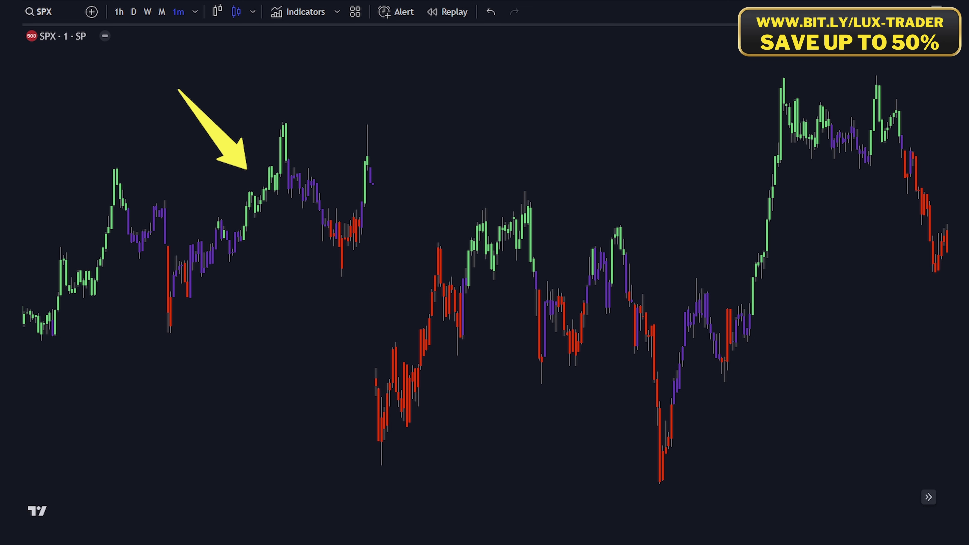
{"action": "mouse_move", "coordinate": [576, 472]}
{"action": "left_mouse_down"}
{"action": "mouse_move", "coordinate": [455, 403]}
{"action": "mouse_move", "coordinate": [440, 406]}
{"action": "left_mouse_up"}
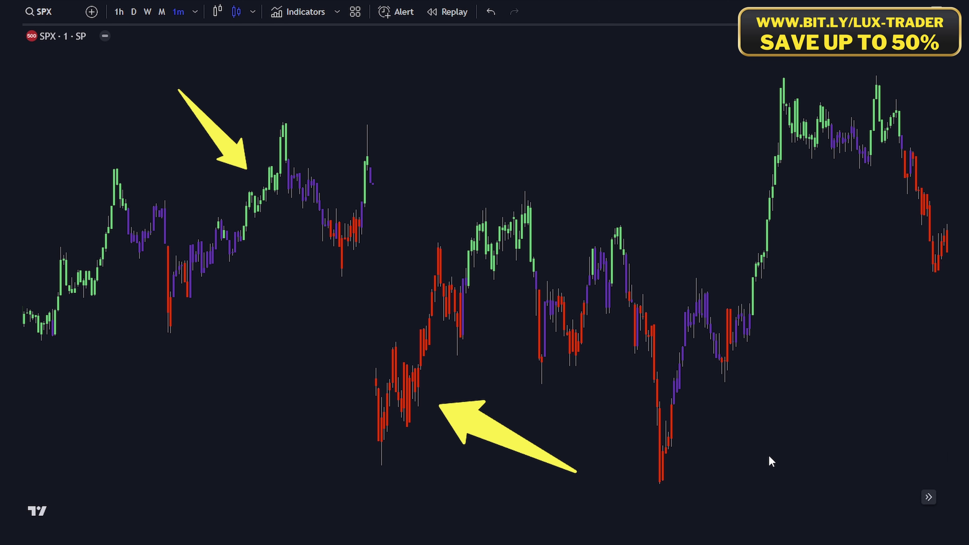
{"action": "left_click_drag", "start_coordinate": [747, 454], "coordinate": [694, 366]}
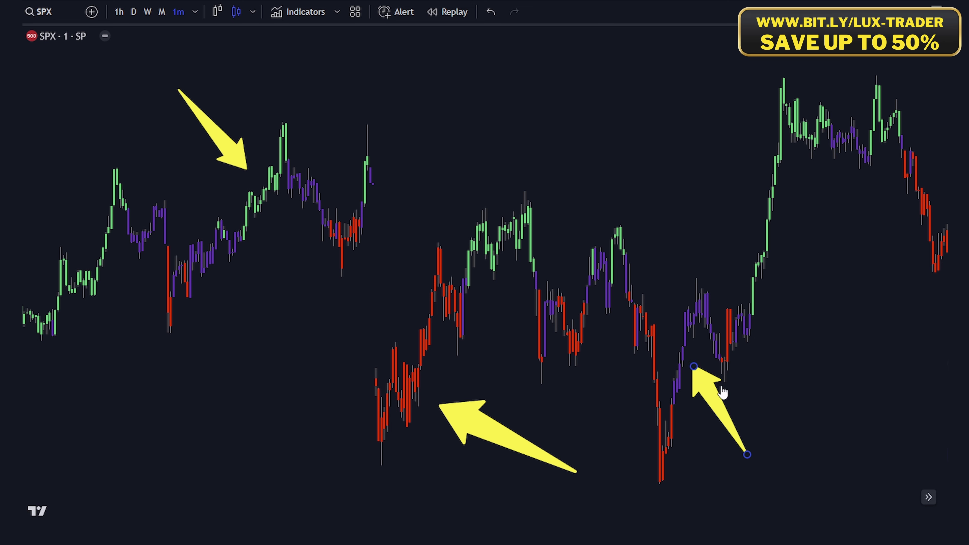
{"action": "left_click", "coordinate": [828, 415]}
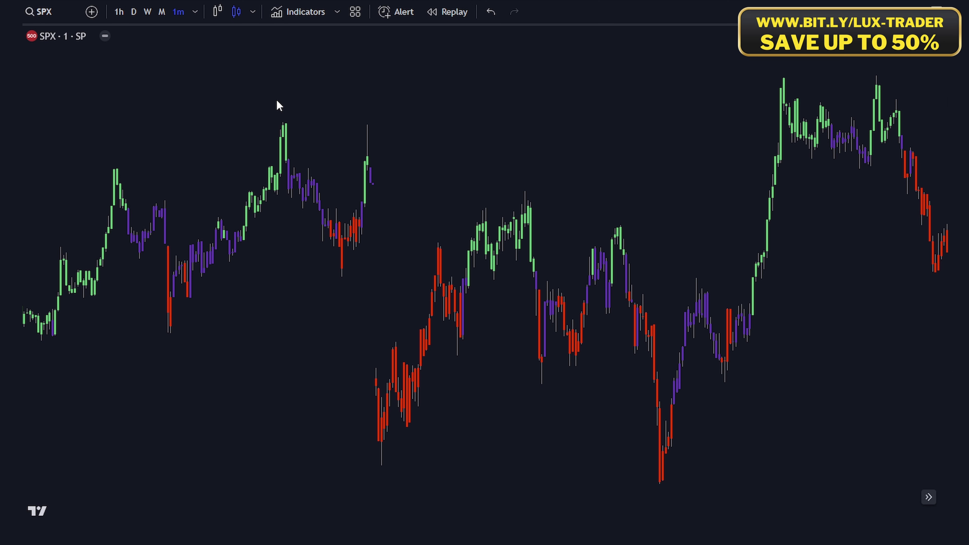
Step: Circle the upper-left rally peak and the central swing high in white brush strokes
{"action": "mouse_move", "coordinate": [274, 101]}
{"action": "left_mouse_down"}
{"action": "mouse_move", "coordinate": [189, 193]}
{"action": "mouse_move", "coordinate": [246, 261]}
{"action": "mouse_move", "coordinate": [320, 142]}
{"action": "left_mouse_up"}
{"action": "left_click_drag", "start_coordinate": [280, 103], "coordinate": [258, 104]}
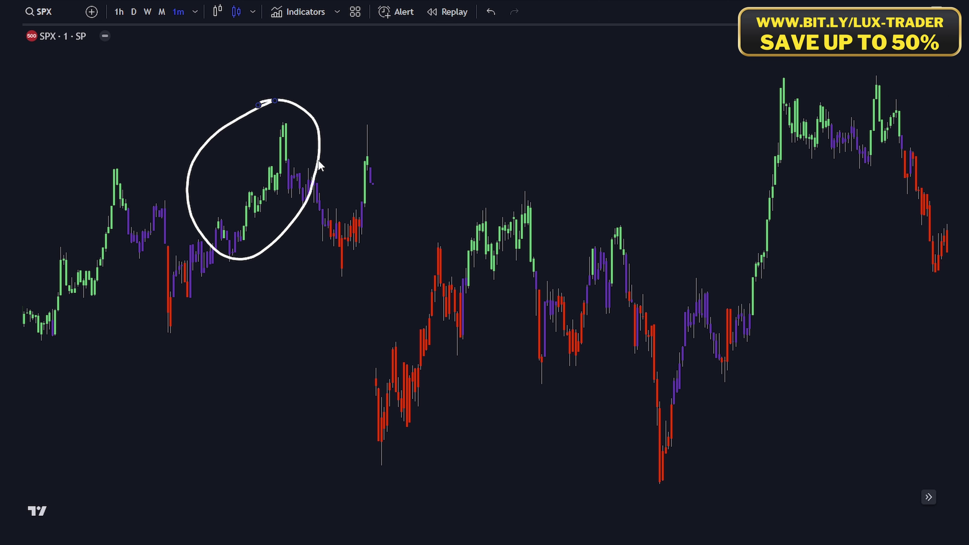
{"action": "mouse_move", "coordinate": [479, 367]}
{"action": "left_mouse_down"}
{"action": "mouse_move", "coordinate": [441, 253]}
{"action": "mouse_move", "coordinate": [346, 426]}
{"action": "mouse_move", "coordinate": [399, 462]}
{"action": "left_mouse_up"}
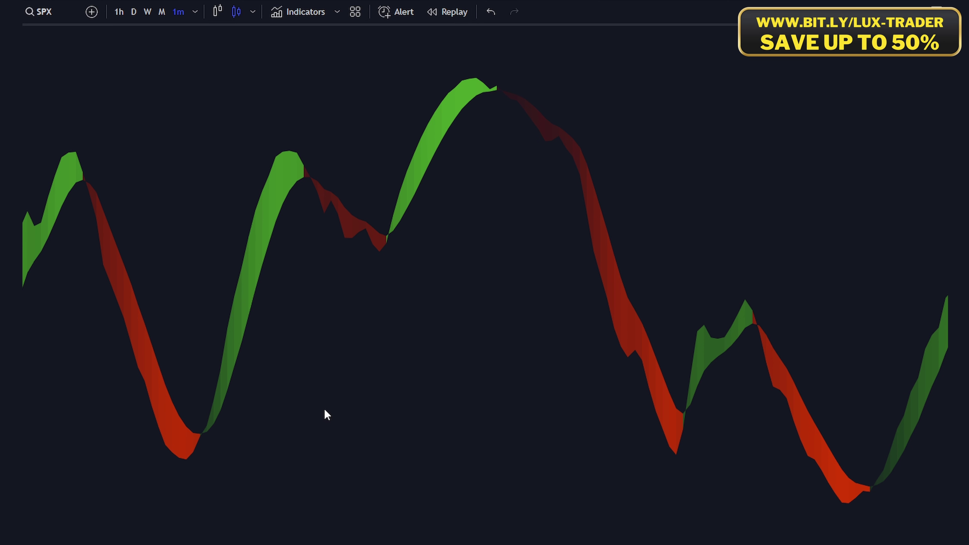
Step: Draw yellow arrows at two green ribbon upswings and at the histogram's zero-line crossing
{"action": "left_click_drag", "start_coordinate": [324, 407], "coordinate": [268, 276]}
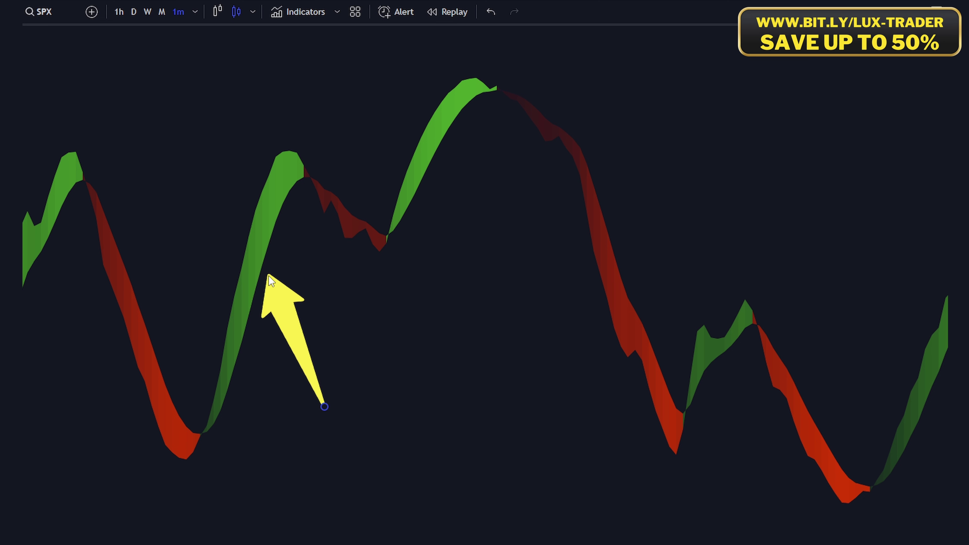
{"action": "left_click", "coordinate": [362, 350]}
{"action": "left_click_drag", "start_coordinate": [484, 406], "coordinate": [574, 228]}
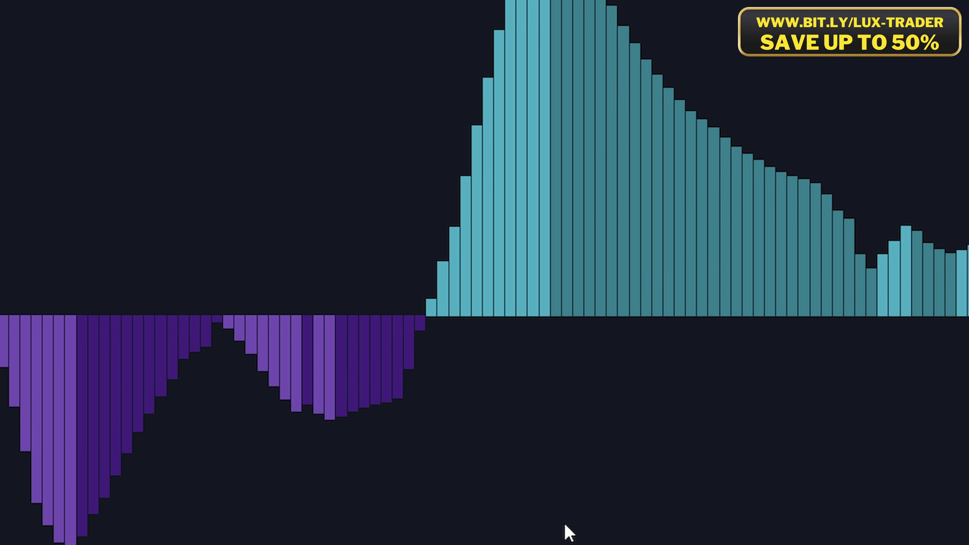
{"action": "mouse_move", "coordinate": [567, 523]}
{"action": "left_mouse_down"}
{"action": "mouse_move", "coordinate": [510, 418]}
{"action": "mouse_move", "coordinate": [498, 321]}
{"action": "left_mouse_up"}
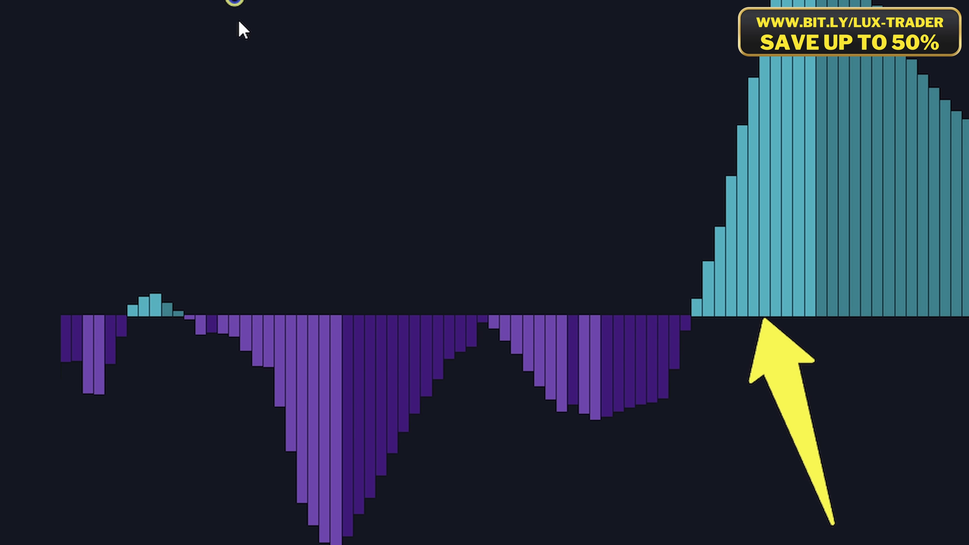
{"action": "left_click_drag", "start_coordinate": [240, 29], "coordinate": [290, 306]}
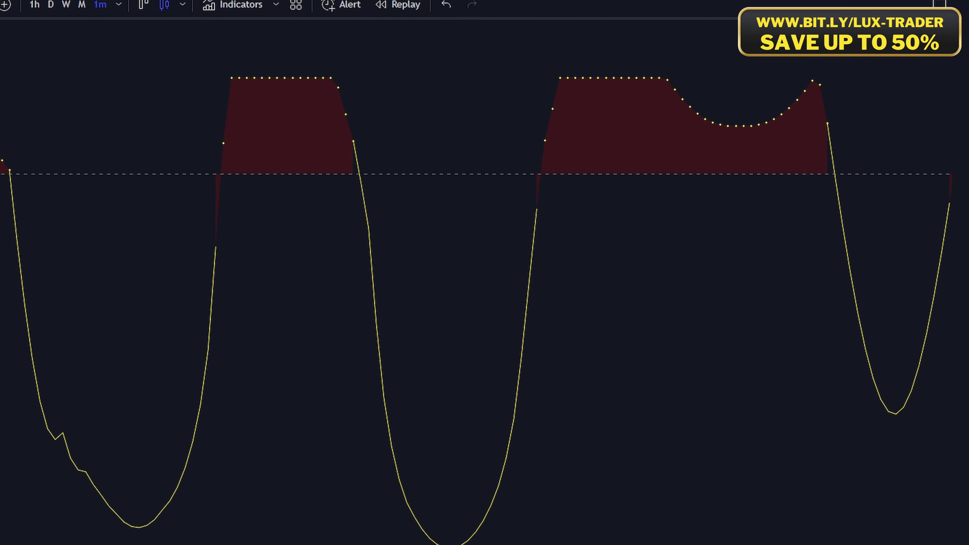
Step: Point arrows where the oscillator enters and leaves the red zone and at its rising line
{"action": "left_click_drag", "start_coordinate": [117, 53], "coordinate": [256, 114]}
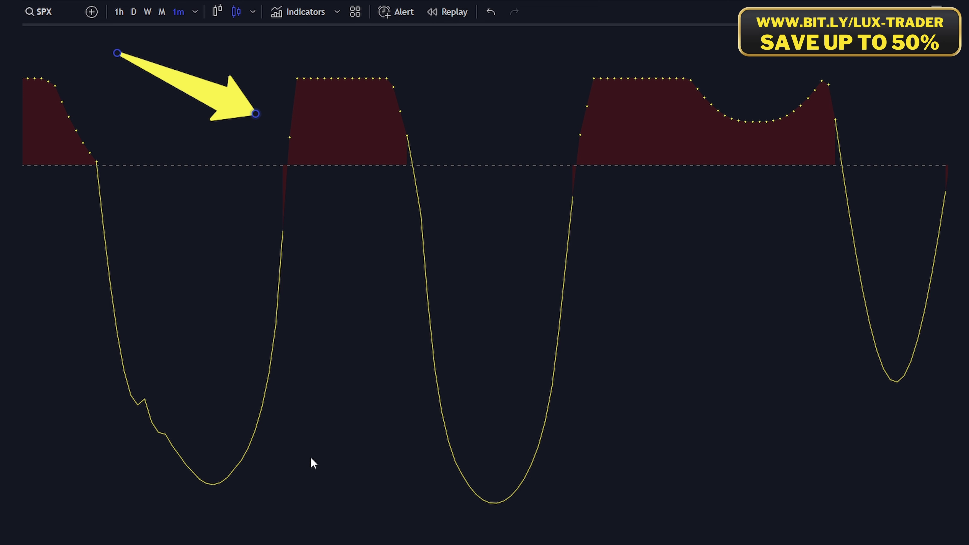
{"action": "left_click", "coordinate": [436, 493]}
{"action": "mouse_move", "coordinate": [455, 46]}
{"action": "left_mouse_down"}
{"action": "mouse_move", "coordinate": [434, 87]}
{"action": "mouse_move", "coordinate": [415, 89]}
{"action": "left_mouse_up"}
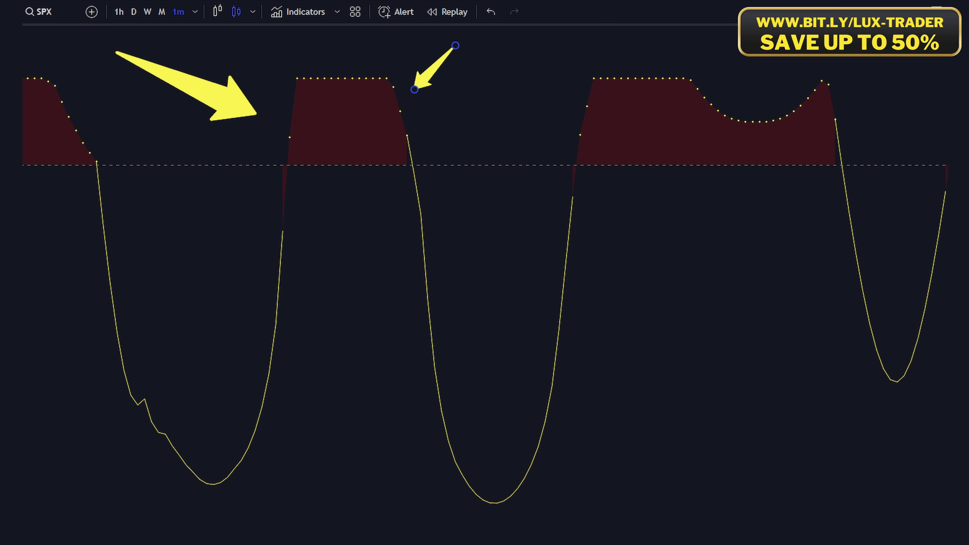
{"action": "left_click_drag", "start_coordinate": [380, 496], "coordinate": [282, 371]}
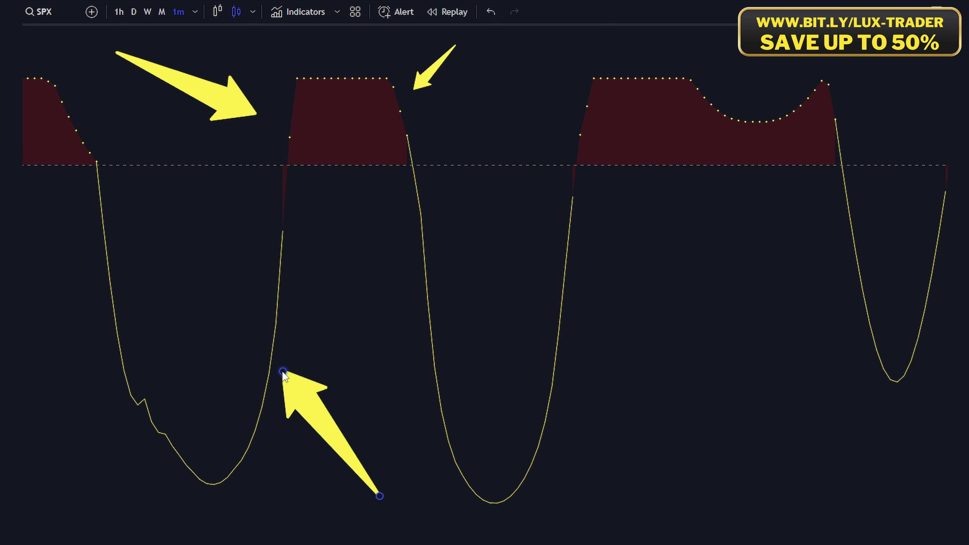
{"action": "left_click", "coordinate": [660, 441]}
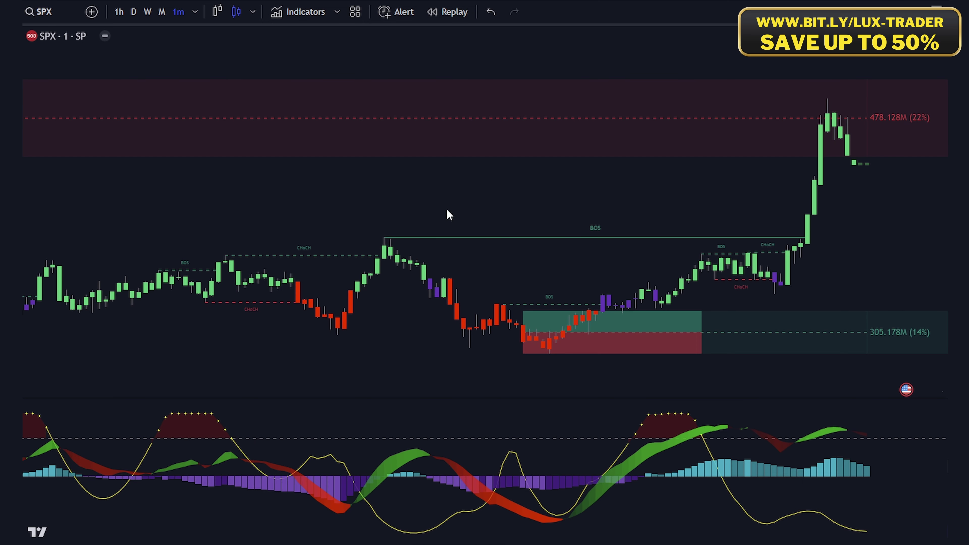
Step: Point arrows at the BOS breakout line, the earlier left BOS, and the red pullback candles
{"action": "left_click_drag", "start_coordinate": [416, 174], "coordinate": [555, 225]}
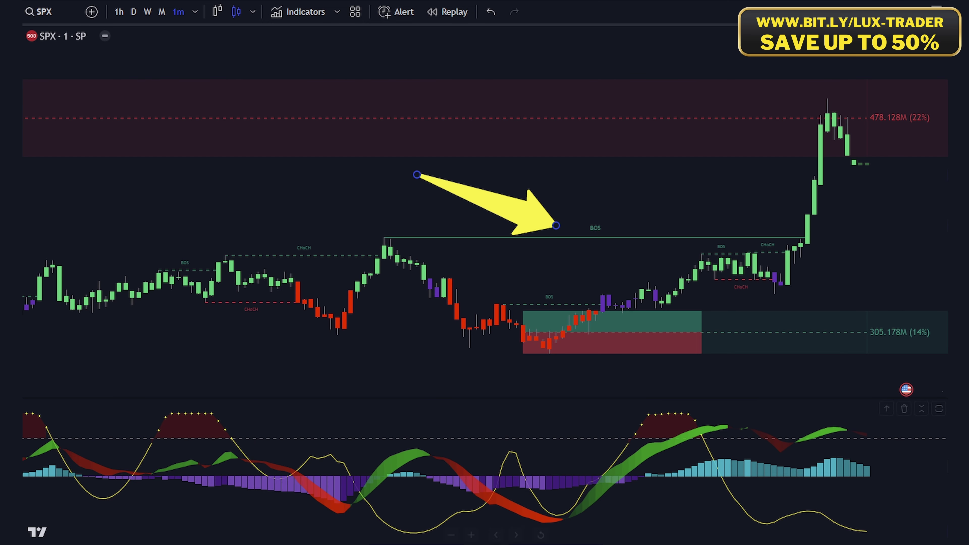
{"action": "key", "text": "Escape"}
{"action": "left_click_drag", "start_coordinate": [148, 240], "coordinate": [145, 275]}
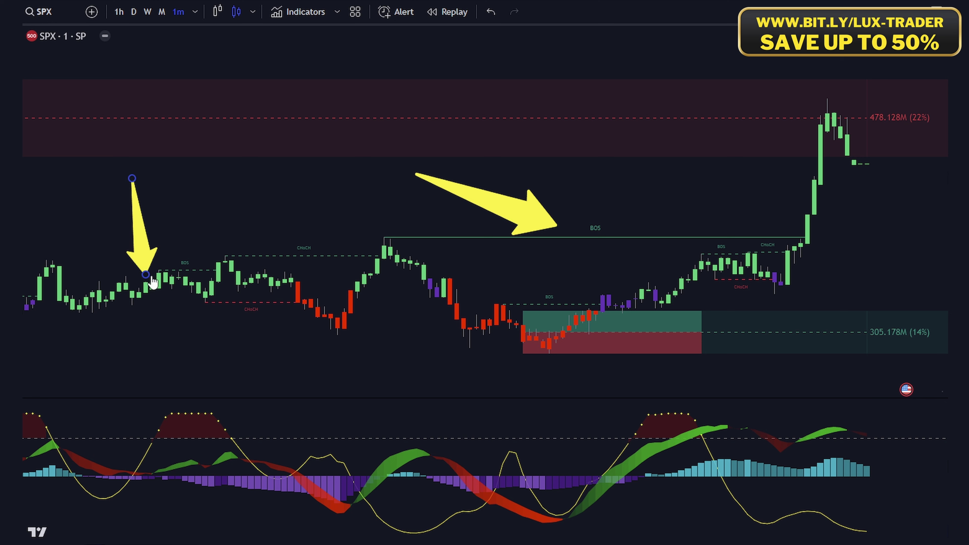
{"action": "left_click_drag", "start_coordinate": [364, 363], "coordinate": [442, 324]}
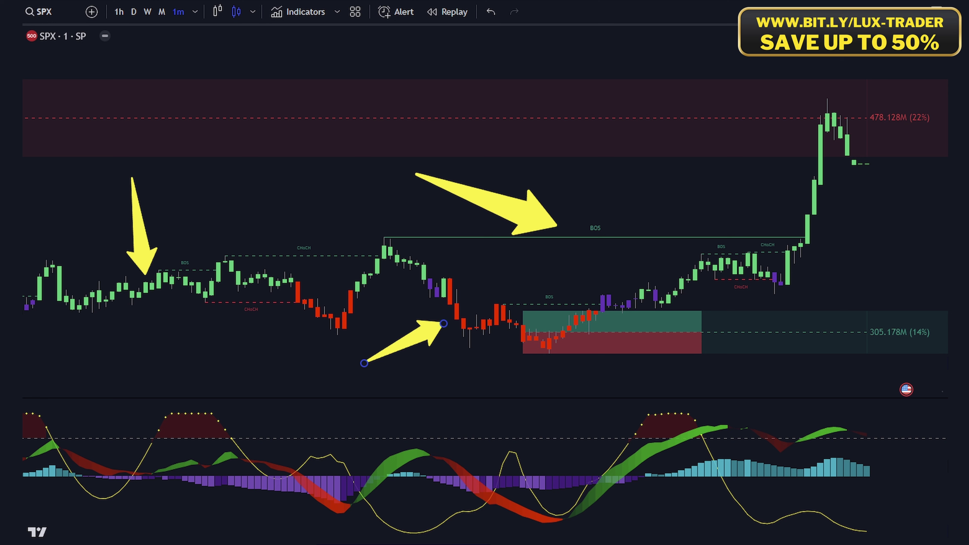
{"action": "key", "text": "Escape"}
Step: Point arrows at the ribbon turning green, then red, and at the purple histogram bars
{"action": "left_click_drag", "start_coordinate": [350, 412], "coordinate": [383, 449]}
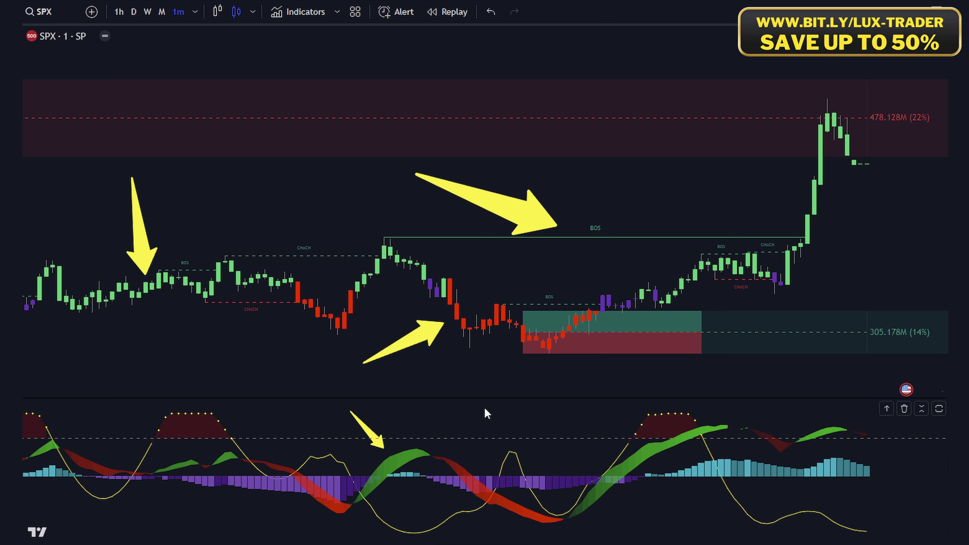
{"action": "left_click_drag", "start_coordinate": [483, 408], "coordinate": [449, 463]}
{"action": "left_click", "coordinate": [681, 510]}
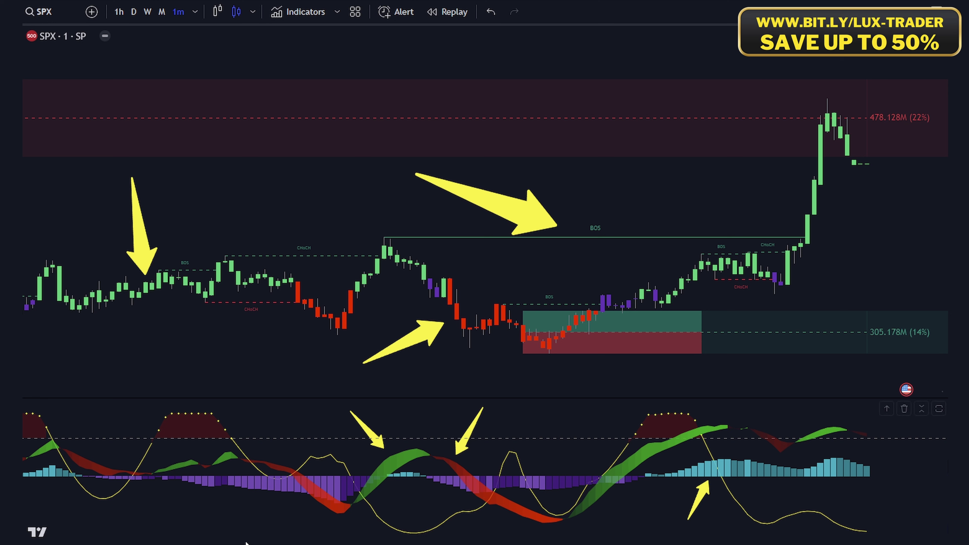
{"action": "left_click_drag", "start_coordinate": [238, 522], "coordinate": [284, 497]}
{"action": "key", "text": "Escape"}
Step: Arrow the oscillator's red-zone start and circle its dotted peak and the histogram dip in white
{"action": "left_click_drag", "start_coordinate": [79, 409], "coordinate": [137, 421]}
{"action": "left_click", "coordinate": [145, 420]}
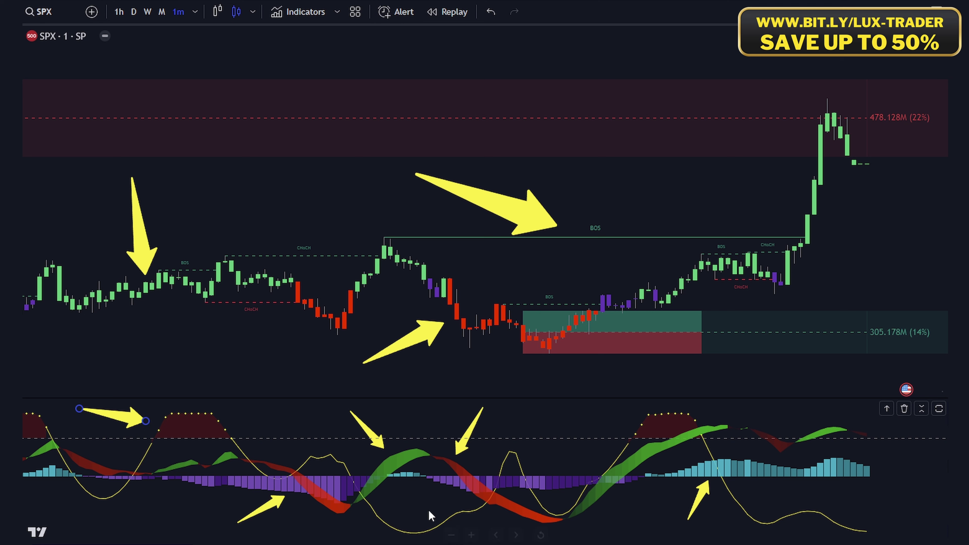
{"action": "key", "text": "Escape"}
{"action": "left_click_drag", "start_coordinate": [225, 439], "coordinate": [216, 403]}
{"action": "mouse_move", "coordinate": [396, 465]}
{"action": "left_mouse_down"}
{"action": "mouse_move", "coordinate": [437, 539]}
{"action": "mouse_move", "coordinate": [327, 505]}
{"action": "left_mouse_up"}
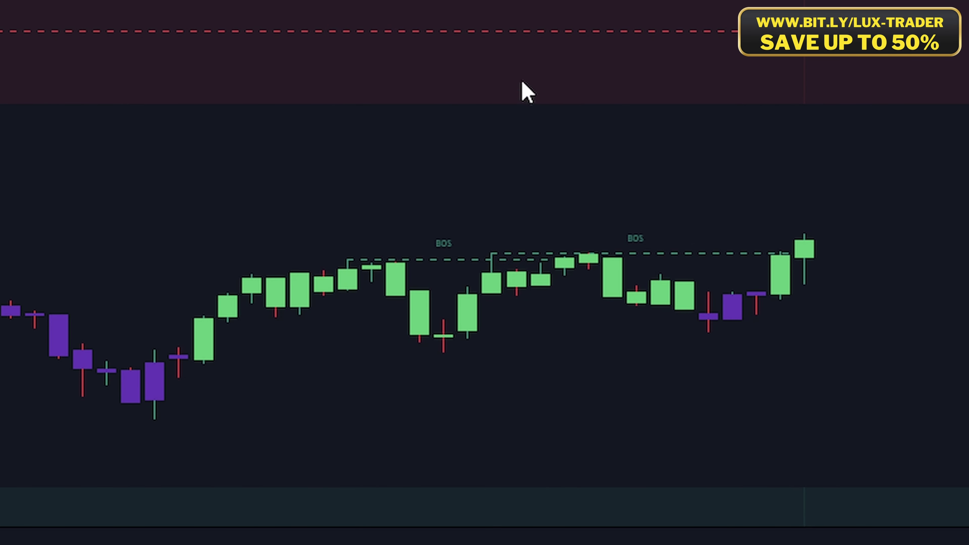
Step: Point arrows at the latest BOS label, latest price action, final histogram bars and oscillator's last dot
{"action": "mouse_move", "coordinate": [516, 81]}
{"action": "left_mouse_down"}
{"action": "mouse_move", "coordinate": [612, 216]}
{"action": "mouse_move", "coordinate": [634, 229]}
{"action": "mouse_move", "coordinate": [636, 220]}
{"action": "left_mouse_up"}
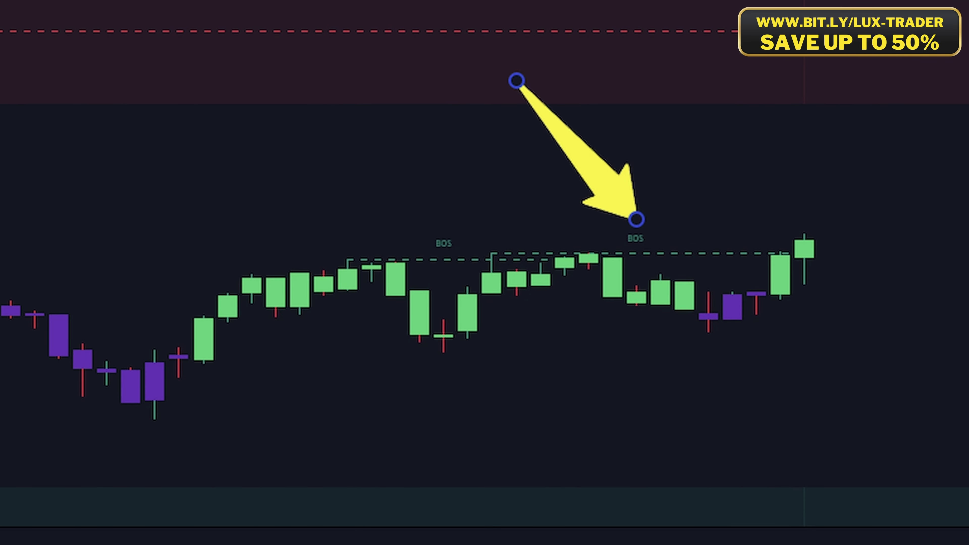
{"action": "left_click", "coordinate": [760, 415]}
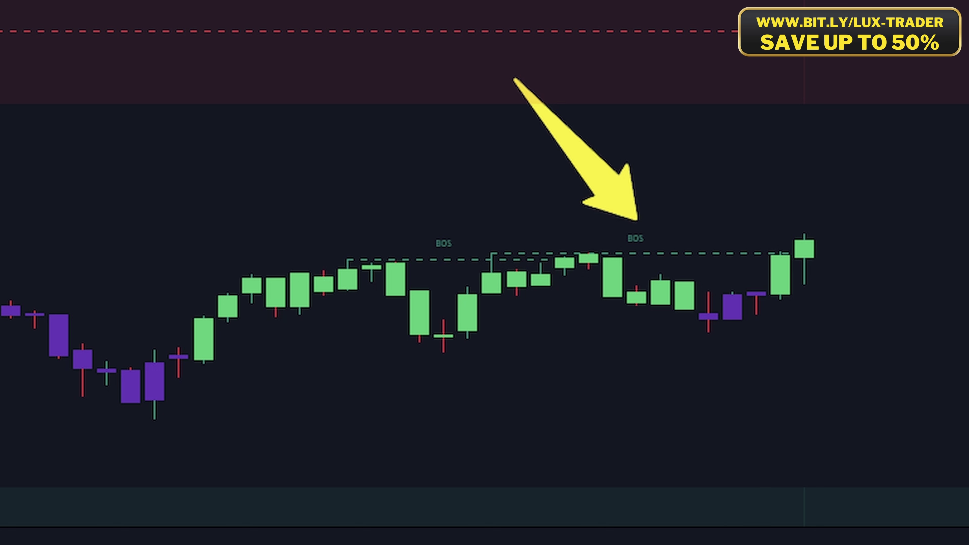
{"action": "mouse_move", "coordinate": [954, 459]}
{"action": "left_mouse_down"}
{"action": "mouse_move", "coordinate": [751, 342]}
{"action": "mouse_move", "coordinate": [672, 282]}
{"action": "left_mouse_up"}
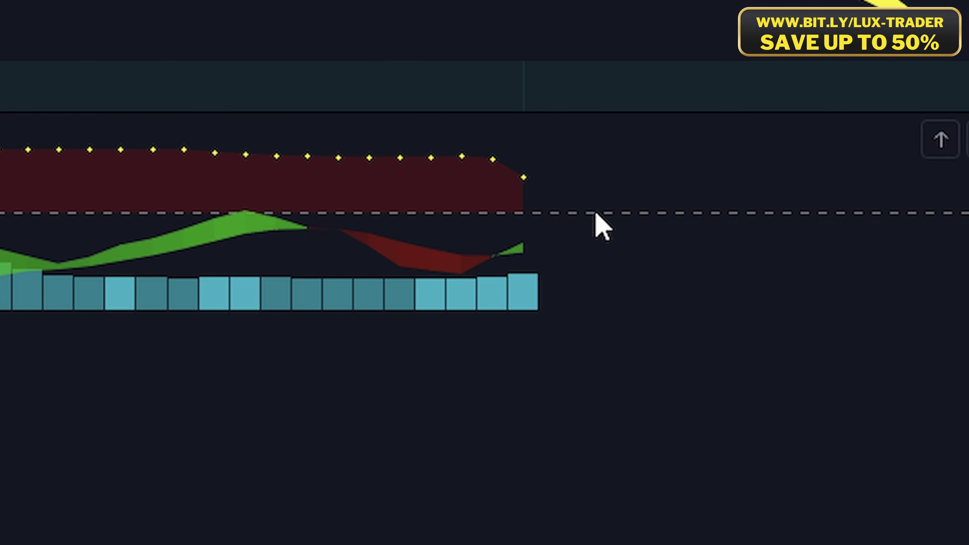
{"action": "left_click_drag", "start_coordinate": [834, 361], "coordinate": [551, 255]}
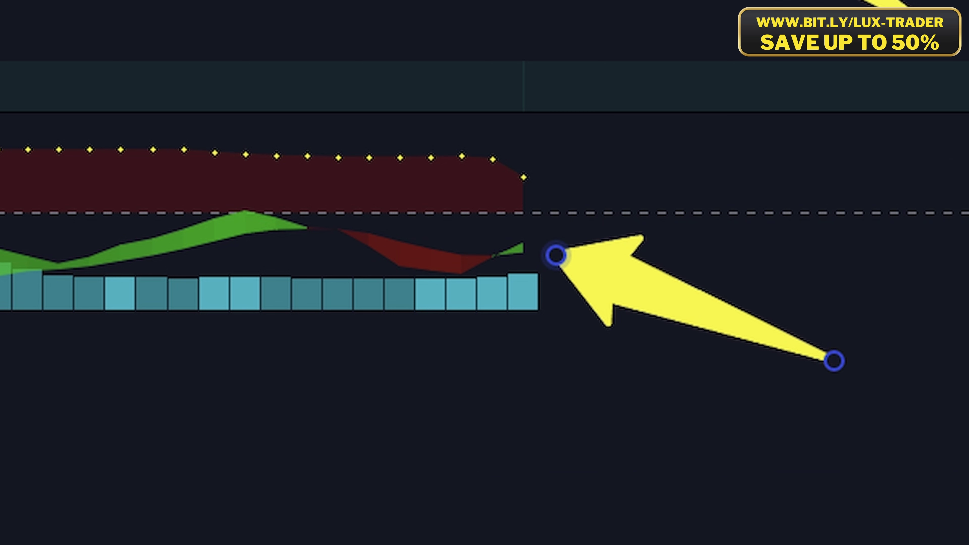
{"action": "mouse_move", "coordinate": [152, 444]}
{"action": "left_mouse_down"}
{"action": "mouse_move", "coordinate": [465, 392]}
{"action": "mouse_move", "coordinate": [516, 345]}
{"action": "left_mouse_up"}
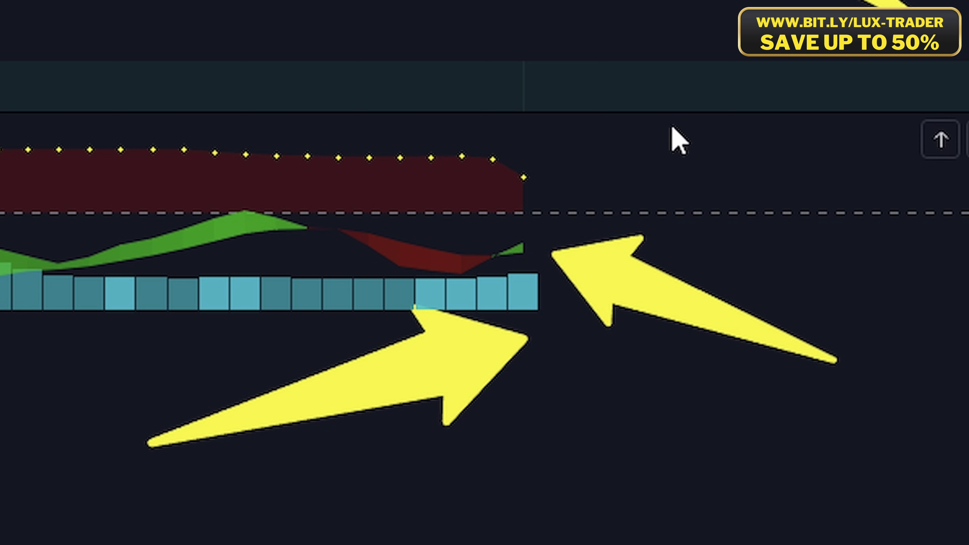
{"action": "left_click_drag", "start_coordinate": [711, 137], "coordinate": [560, 180]}
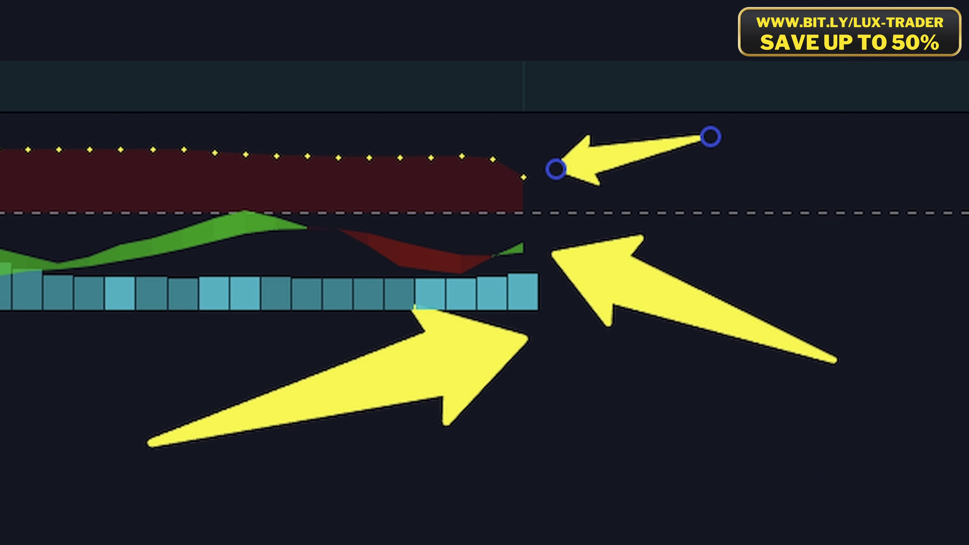
Step: Delete the three arrow markers just placed
{"action": "key", "text": "Delete"}
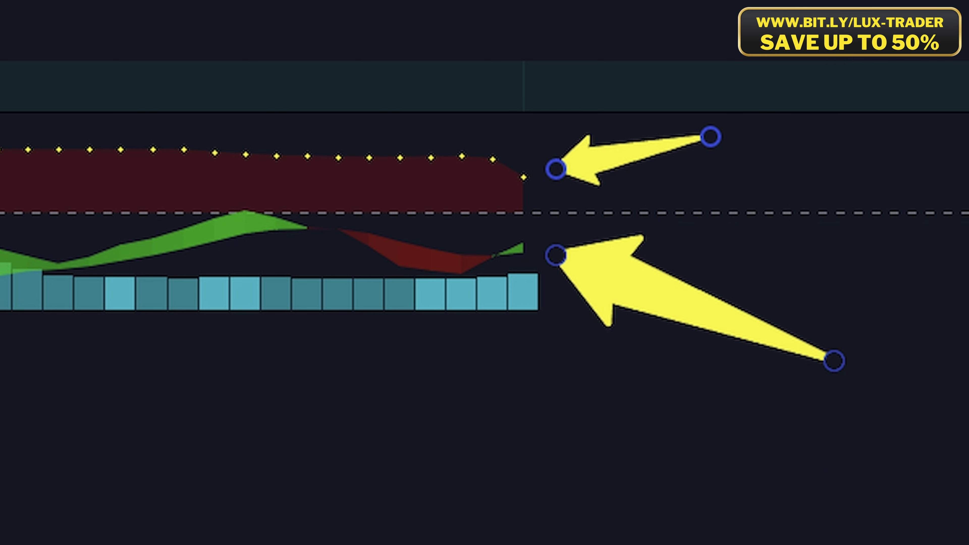
{"action": "key", "text": "Delete"}
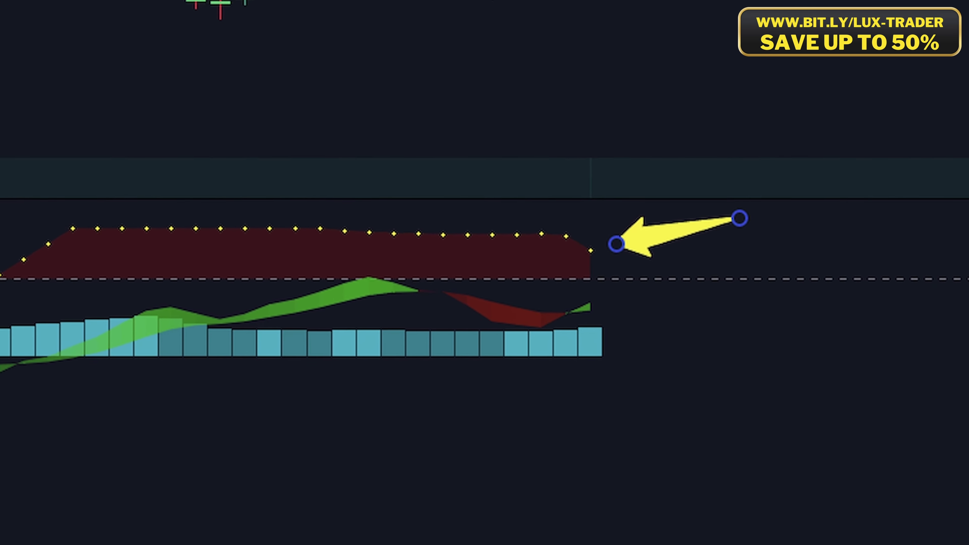
{"action": "key", "text": "Delete"}
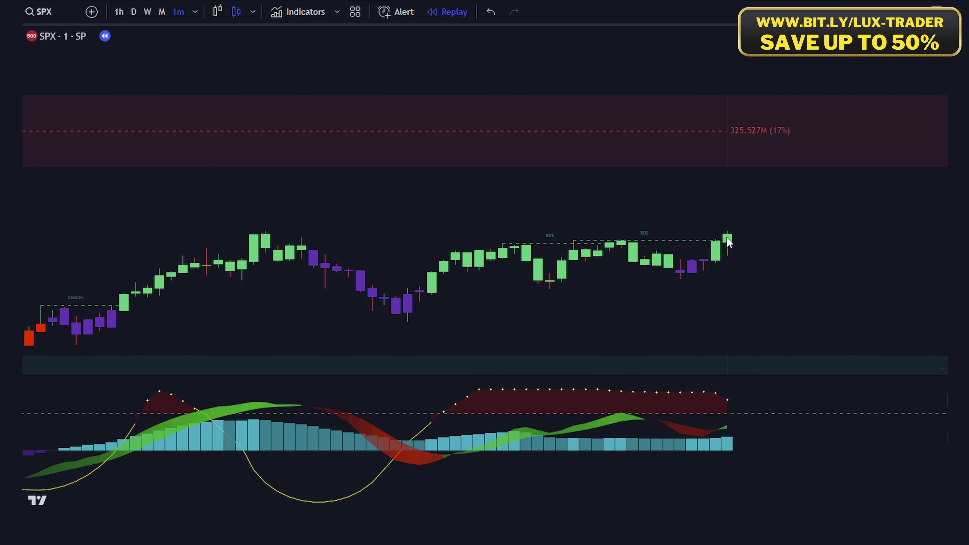
Step: Place a long position at the last candle, lower its stop to 4.33, raise the target, and stretch it forward
{"action": "left_click", "coordinate": [727, 235]}
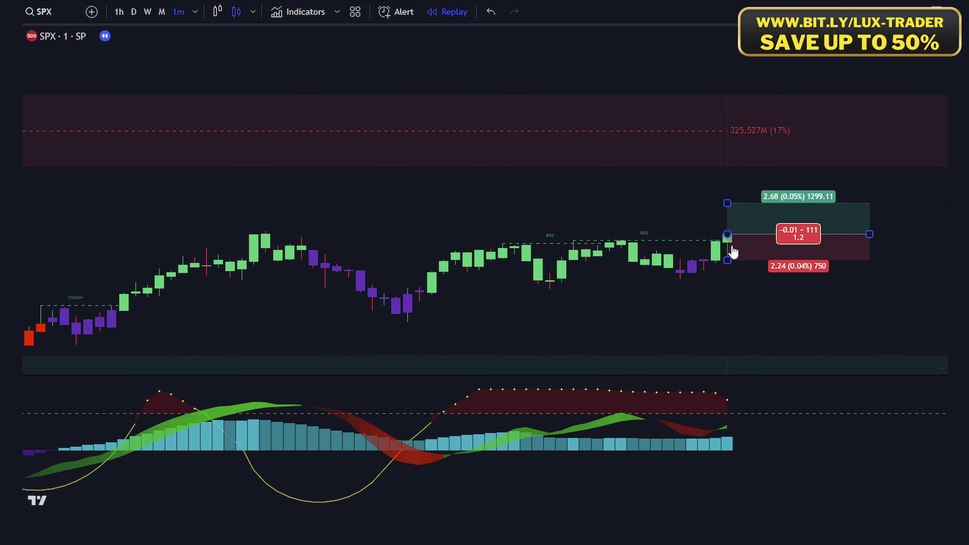
{"action": "left_click_drag", "start_coordinate": [727, 260], "coordinate": [728, 284]}
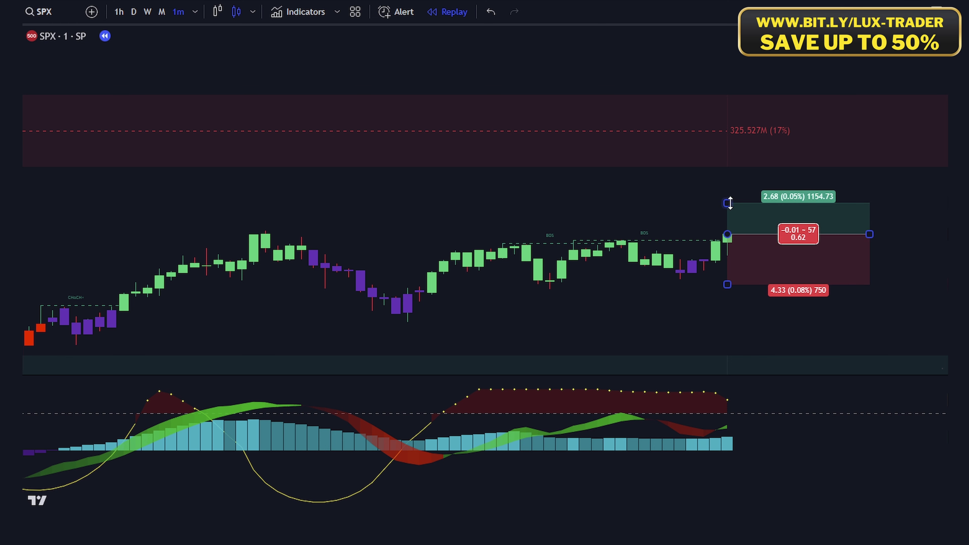
{"action": "left_click_drag", "start_coordinate": [727, 203], "coordinate": [749, 98]}
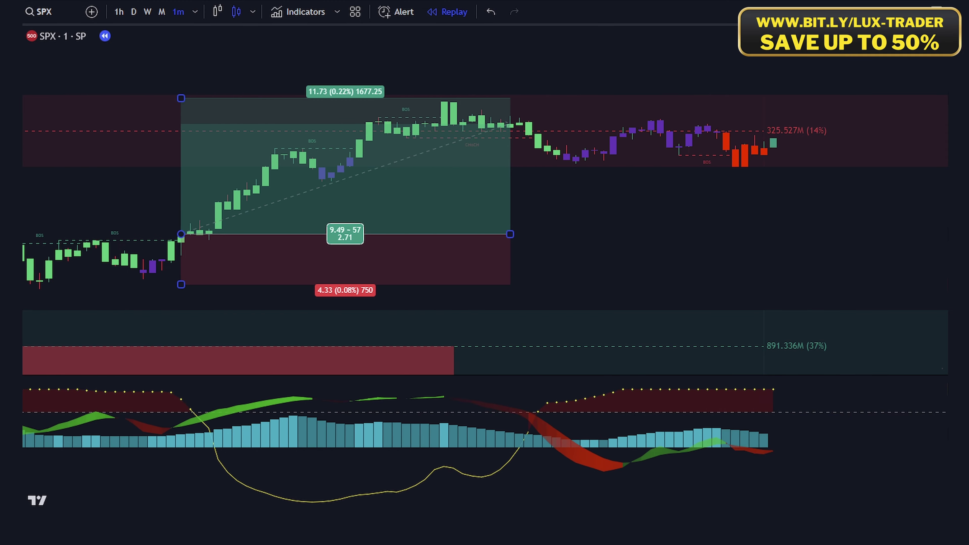
{"action": "left_click_drag", "start_coordinate": [510, 232], "coordinate": [834, 223]}
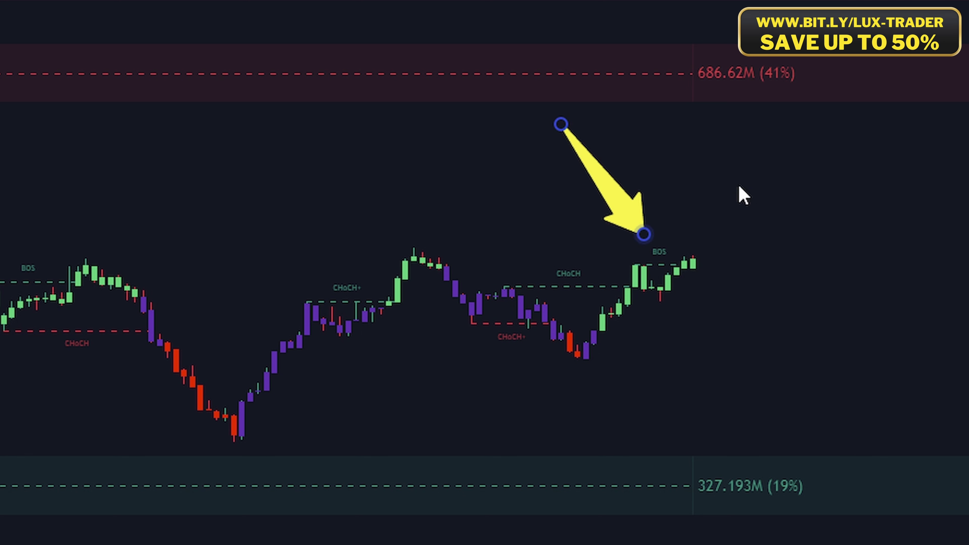
Step: Draw yellow arrows to the latest candles, the green wave's end and the last histogram bar
{"action": "left_click", "coordinate": [909, 282]}
{"action": "mouse_move", "coordinate": [668, 393]}
{"action": "left_mouse_down"}
{"action": "mouse_move", "coordinate": [692, 324]}
{"action": "mouse_move", "coordinate": [693, 284]}
{"action": "left_mouse_up"}
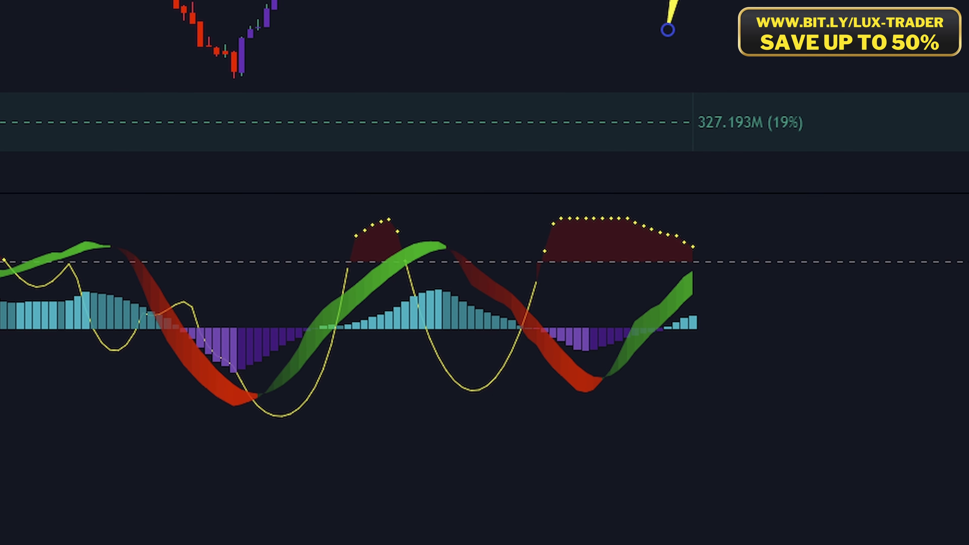
{"action": "mouse_move", "coordinate": [939, 394]}
{"action": "left_mouse_down"}
{"action": "mouse_move", "coordinate": [843, 342]}
{"action": "mouse_move", "coordinate": [700, 300]}
{"action": "left_mouse_up"}
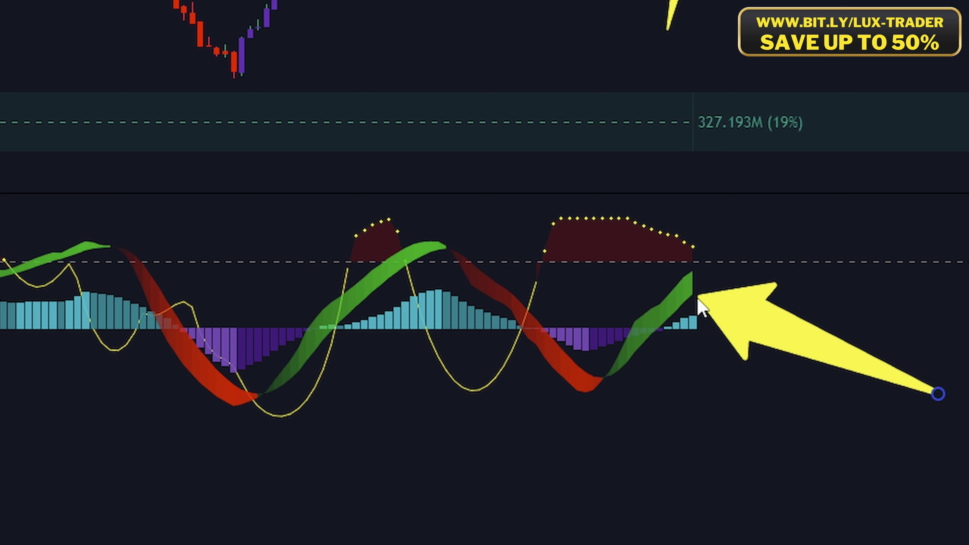
{"action": "left_click", "coordinate": [719, 428]}
{"action": "mouse_move", "coordinate": [717, 393]}
{"action": "left_mouse_down"}
{"action": "mouse_move", "coordinate": [714, 361]}
{"action": "mouse_move", "coordinate": [692, 338]}
{"action": "left_mouse_up"}
Step: Delete the large extra arrow, add an arrow to the dotted zone's end, then clear the annotations
{"action": "left_click", "coordinate": [791, 358]}
{"action": "key", "text": "Delete"}
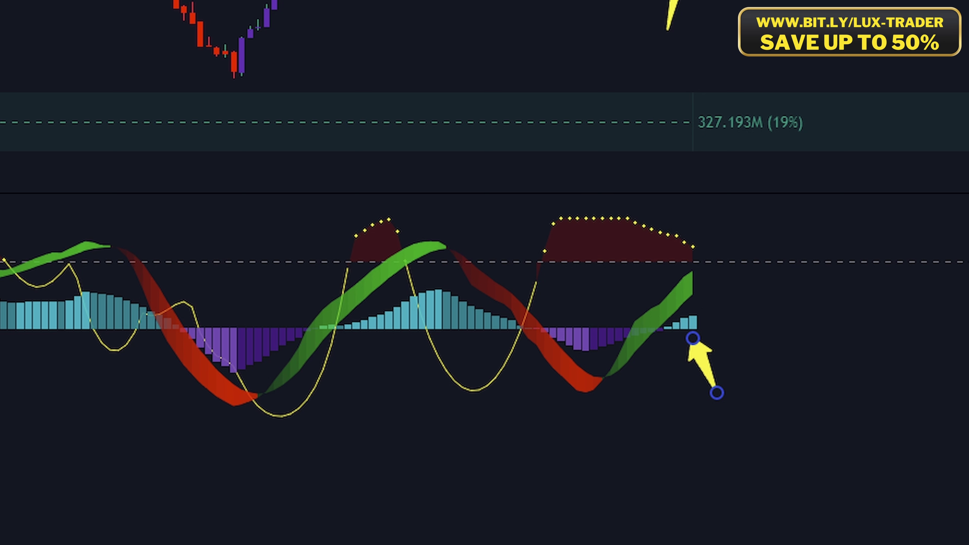
{"action": "key", "text": "Escape"}
{"action": "mouse_move", "coordinate": [848, 207]}
{"action": "left_mouse_down"}
{"action": "mouse_move", "coordinate": [729, 229]}
{"action": "mouse_move", "coordinate": [700, 250]}
{"action": "left_mouse_up"}
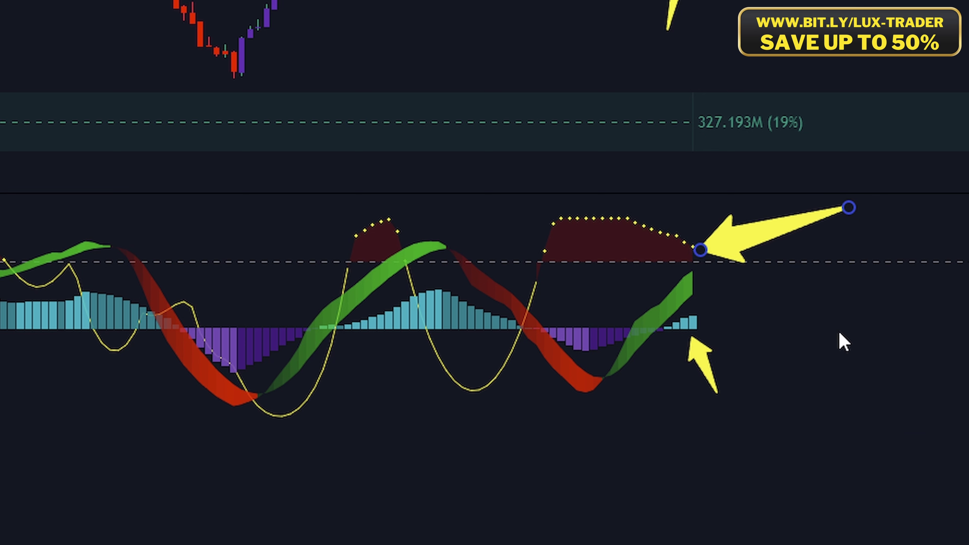
{"action": "key", "text": "Escape"}
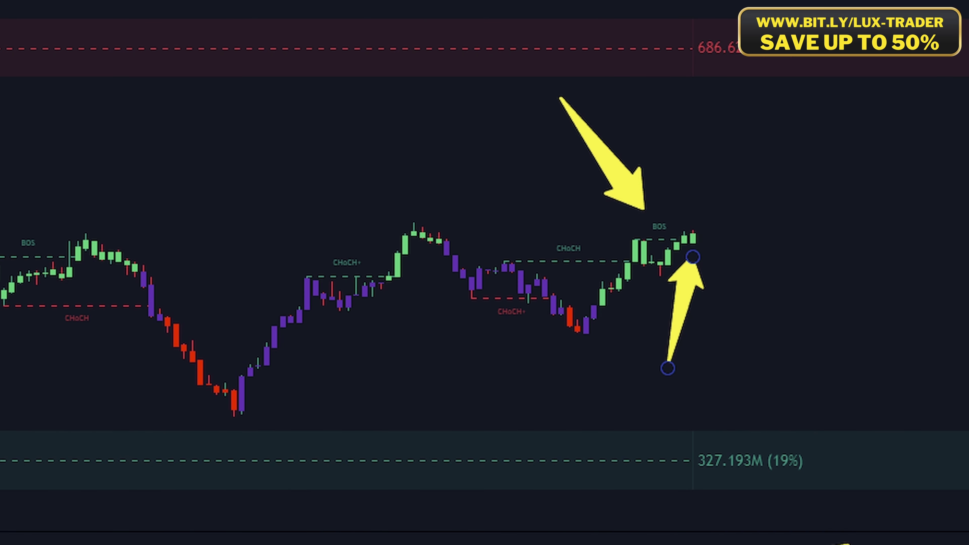
{"action": "key", "text": "Delete"}
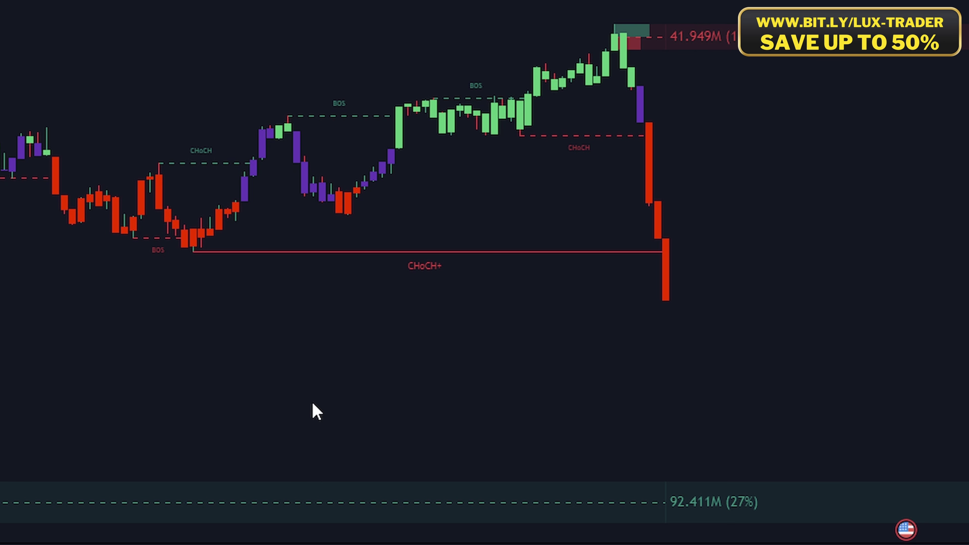
Step: Draw arrows to the CHoCH+ label and the big red breakdown candle
{"action": "left_click_drag", "start_coordinate": [288, 397], "coordinate": [403, 289]}
{"action": "left_click", "coordinate": [506, 353]}
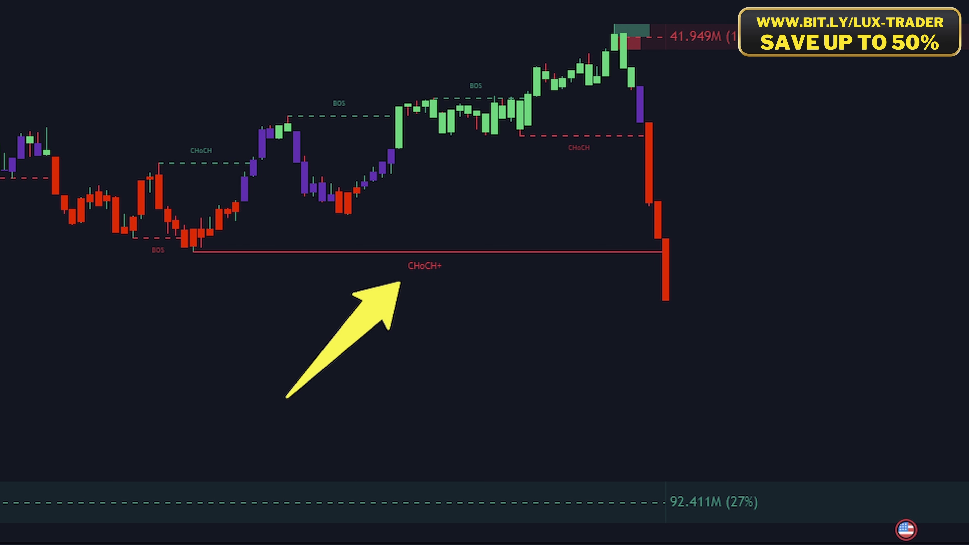
{"action": "left_click_drag", "start_coordinate": [930, 120], "coordinate": [557, 255]}
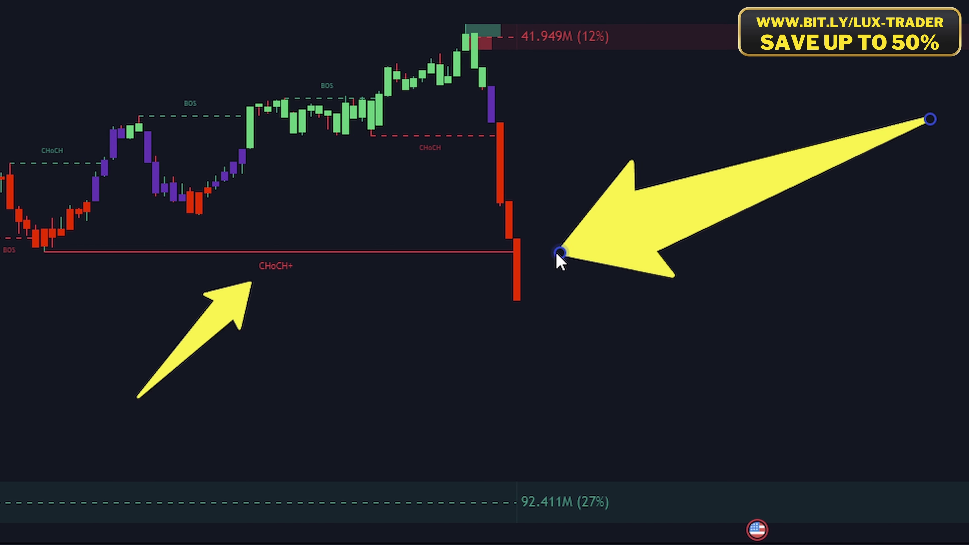
{"action": "left_click", "coordinate": [938, 275]}
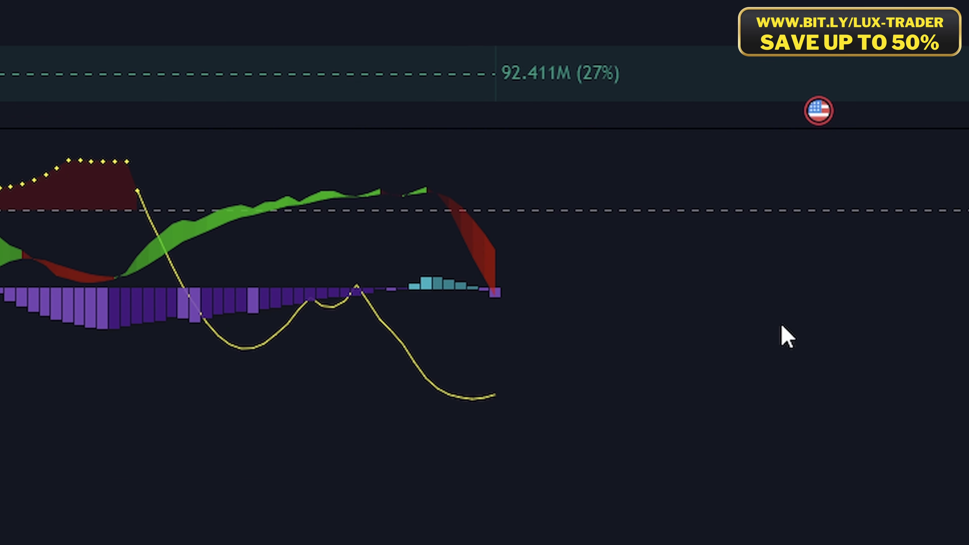
Step: Add arrows to the oscillator's red wave end and the latest histogram bars, plus one more annotation arrow
{"action": "left_click_drag", "start_coordinate": [843, 171], "coordinate": [523, 246]}
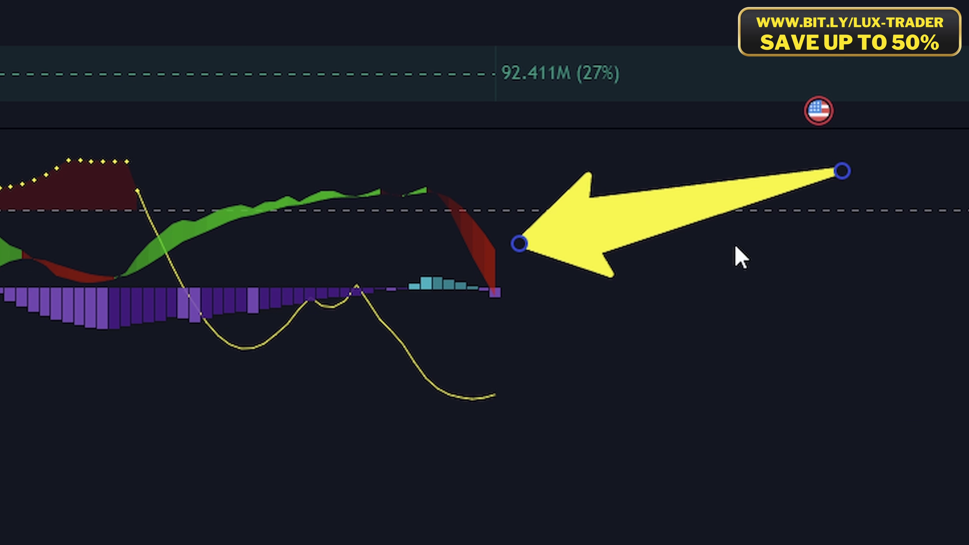
{"action": "left_click", "coordinate": [945, 275]}
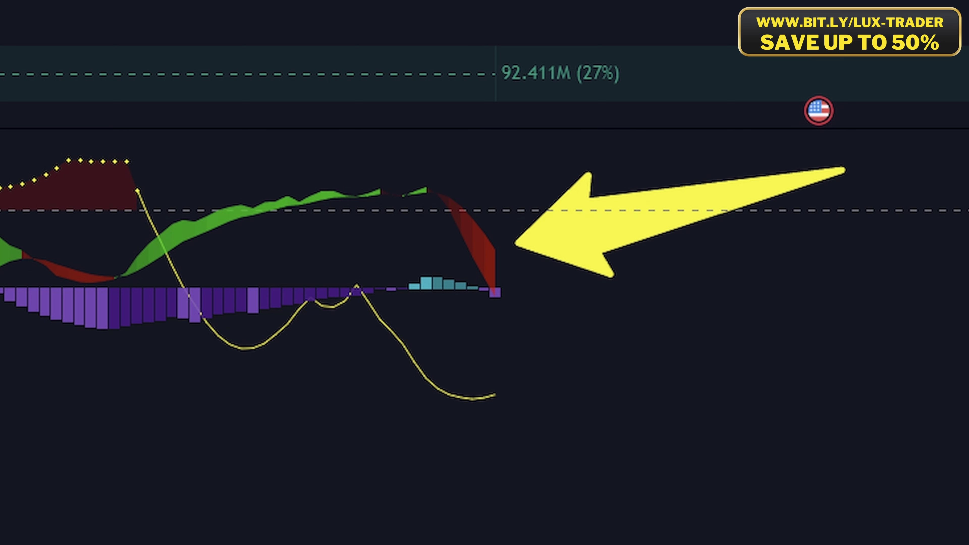
{"action": "left_click_drag", "start_coordinate": [299, 347], "coordinate": [472, 303]}
{"action": "left_click", "coordinate": [566, 346]}
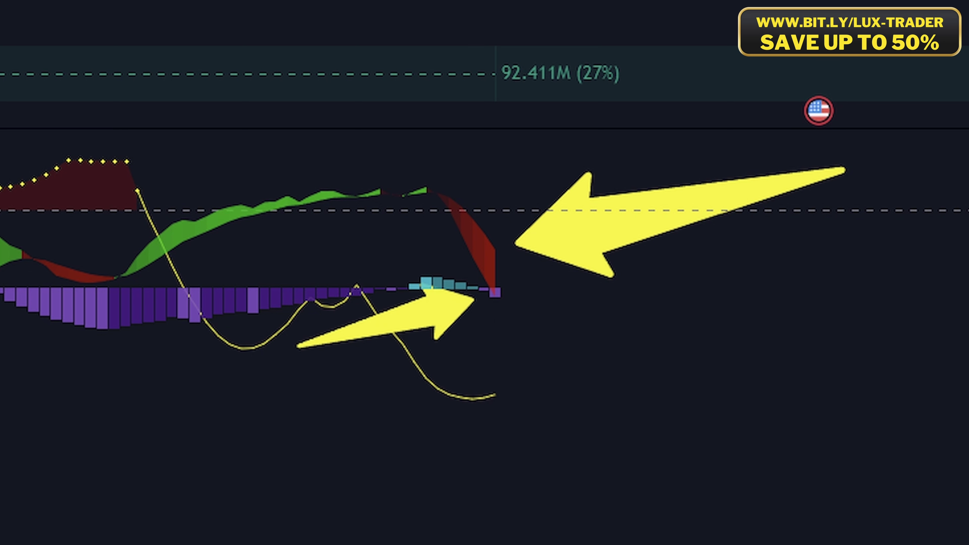
{"action": "left_click_drag", "start_coordinate": [149, 368], "coordinate": [404, 382]}
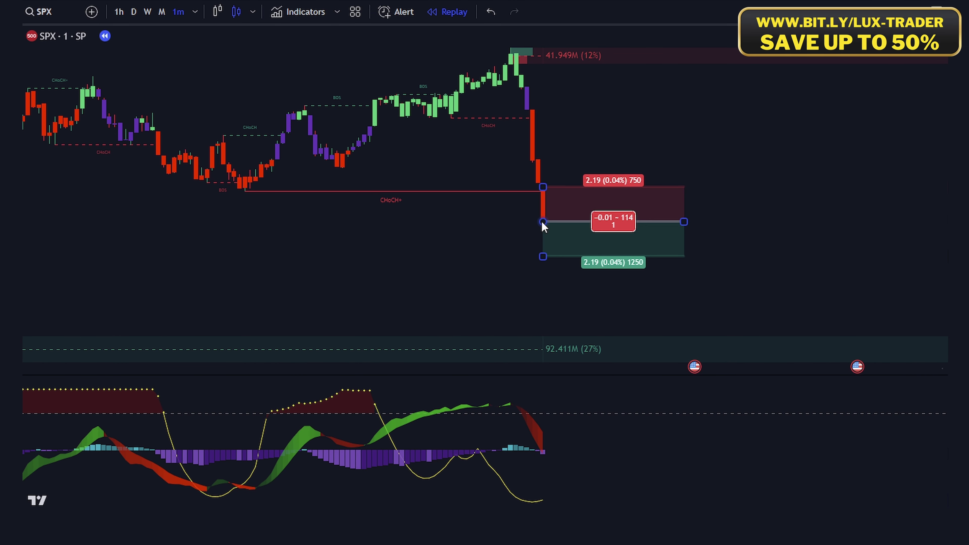
Step: Raise the short position's stop to 11.45 and lower its target to 8.75, then widen it over later candles
{"action": "left_click_drag", "start_coordinate": [543, 184], "coordinate": [534, 40]}
{"action": "left_click_drag", "start_coordinate": [543, 256], "coordinate": [664, 360]}
{"action": "left_click", "coordinate": [800, 282]}
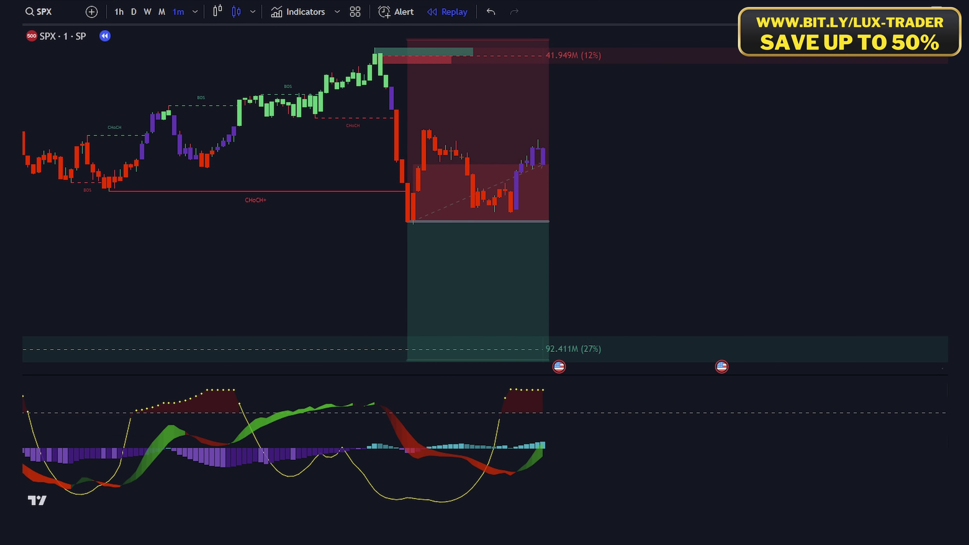
{"action": "left_click_drag", "start_coordinate": [519, 229], "coordinate": [528, 225]}
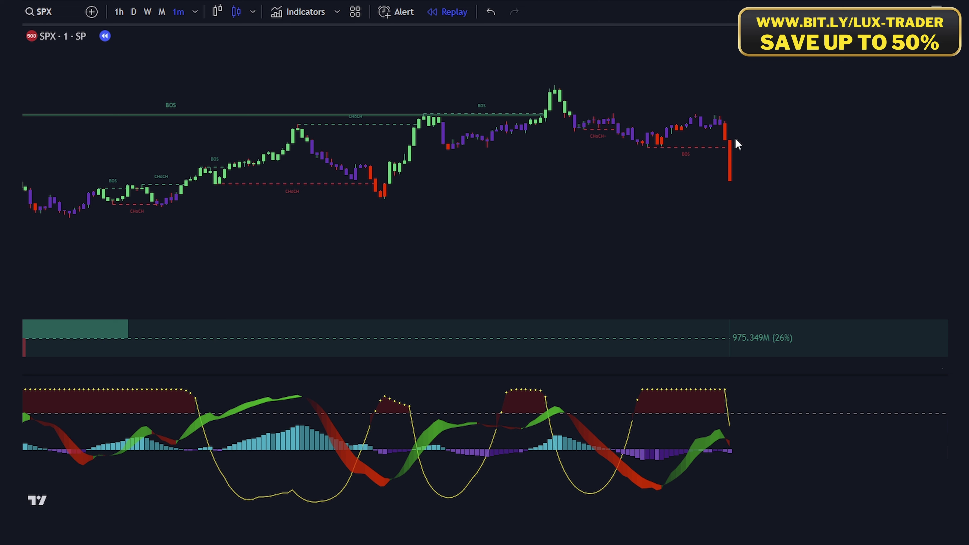
{"action": "left_click_drag", "start_coordinate": [570, 231], "coordinate": [661, 158]}
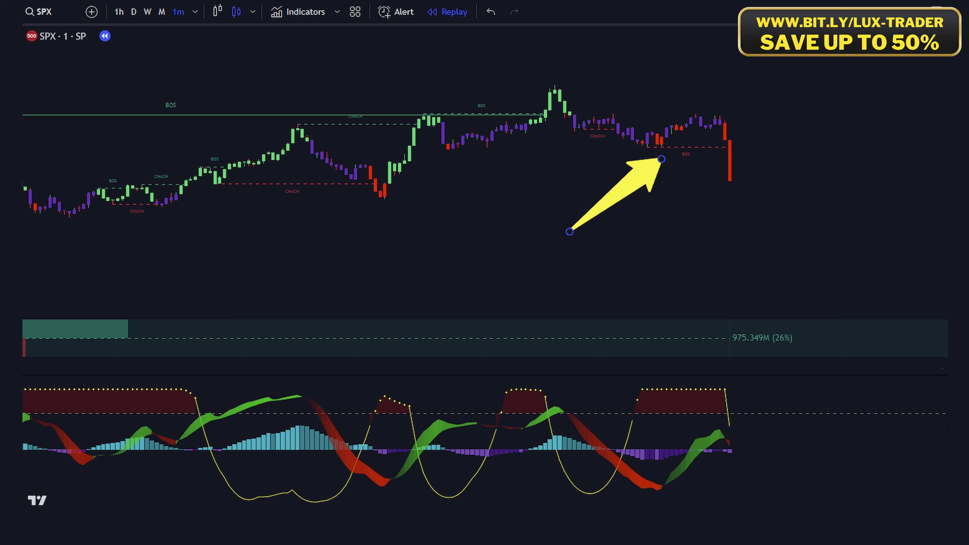
{"action": "mouse_move", "coordinate": [866, 92]}
{"action": "left_mouse_down"}
{"action": "mouse_move", "coordinate": [814, 130]}
{"action": "mouse_move", "coordinate": [739, 158]}
{"action": "left_mouse_up"}
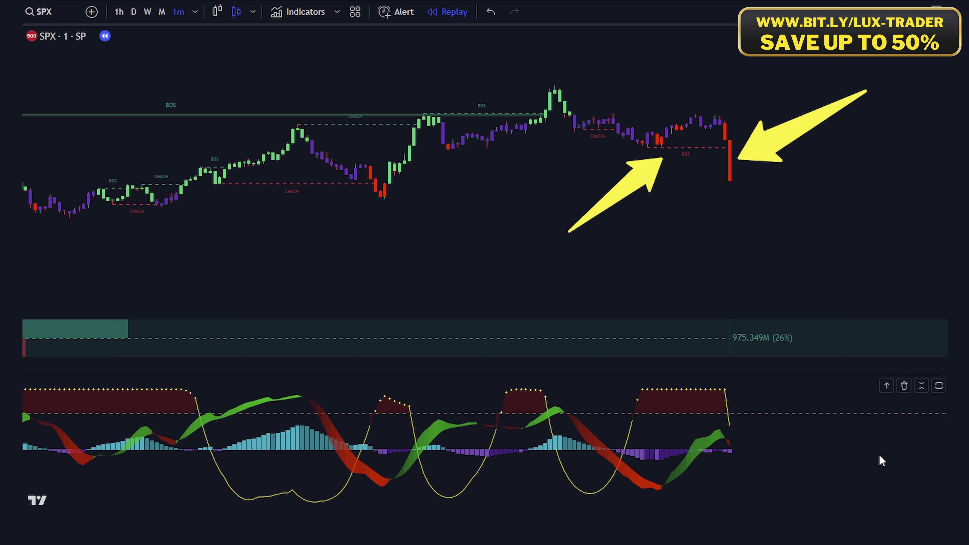
{"action": "left_click_drag", "start_coordinate": [899, 443], "coordinate": [735, 444]}
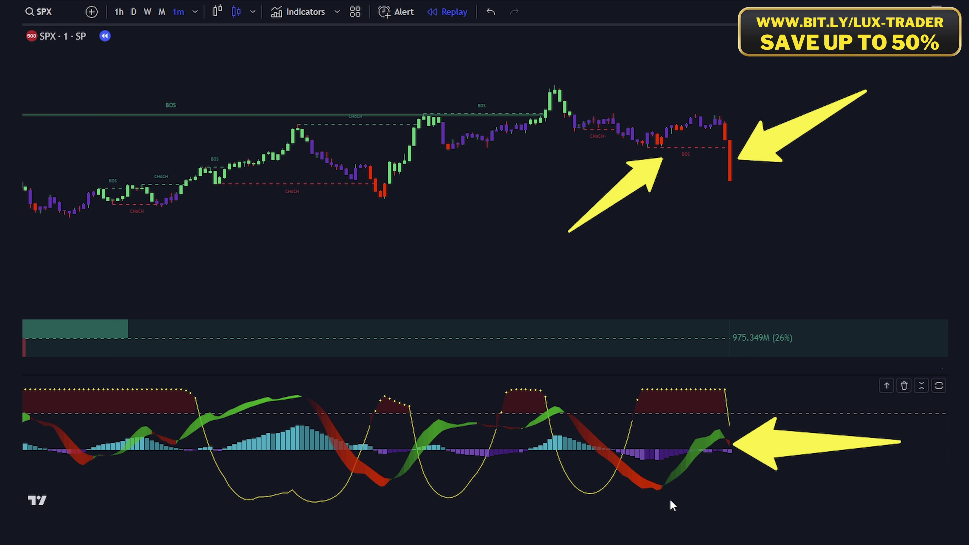
{"action": "left_click", "coordinate": [724, 459]}
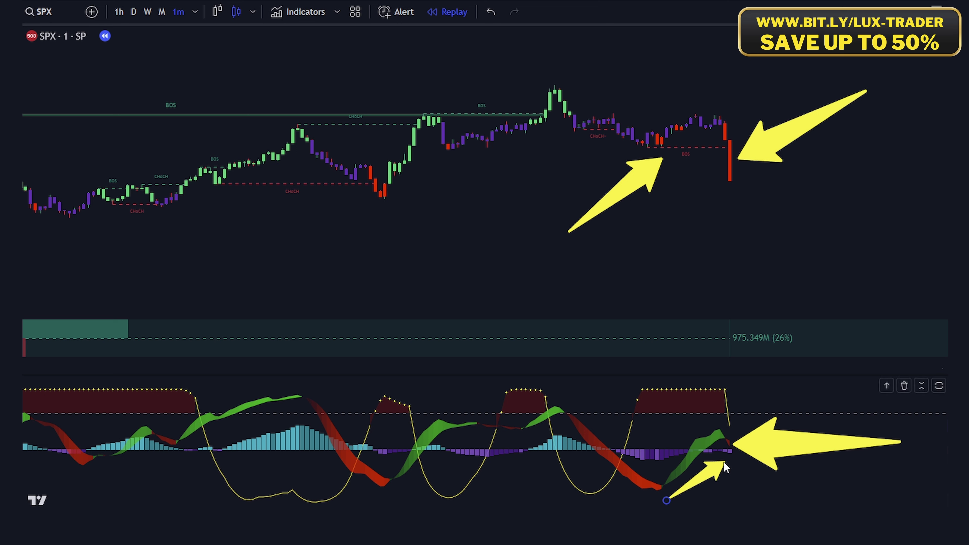
{"action": "left_click", "coordinate": [771, 483]}
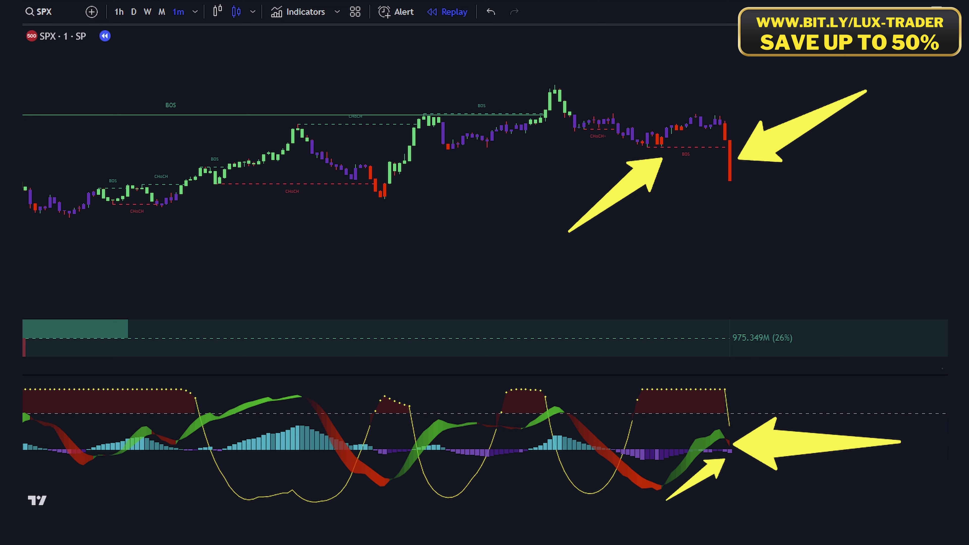
{"action": "left_click_drag", "start_coordinate": [765, 386], "coordinate": [730, 409]}
Step: Clear the arrows and place a short at the red breakdown candle, stop 11.40 above, target 26.69 below
{"action": "key", "text": "Delete"}
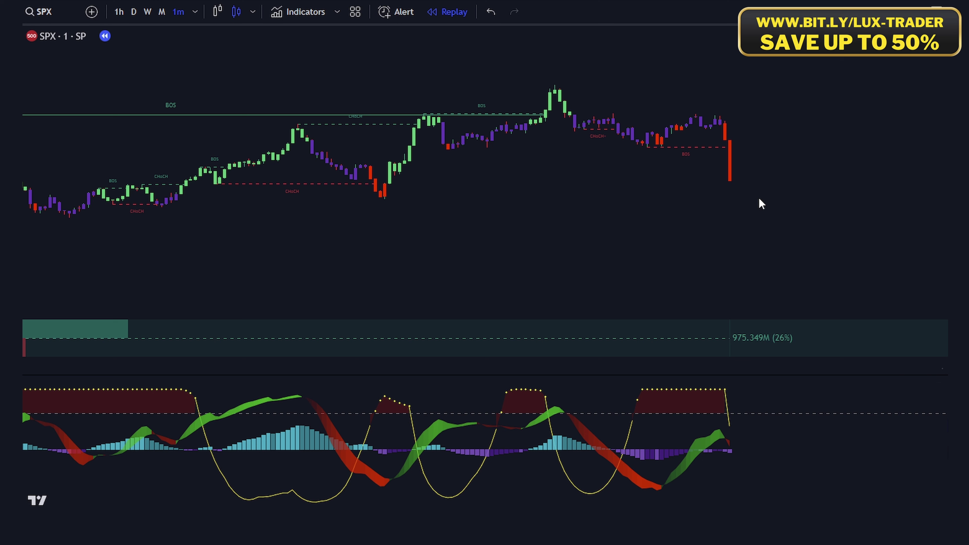
{"action": "left_click", "coordinate": [734, 181]}
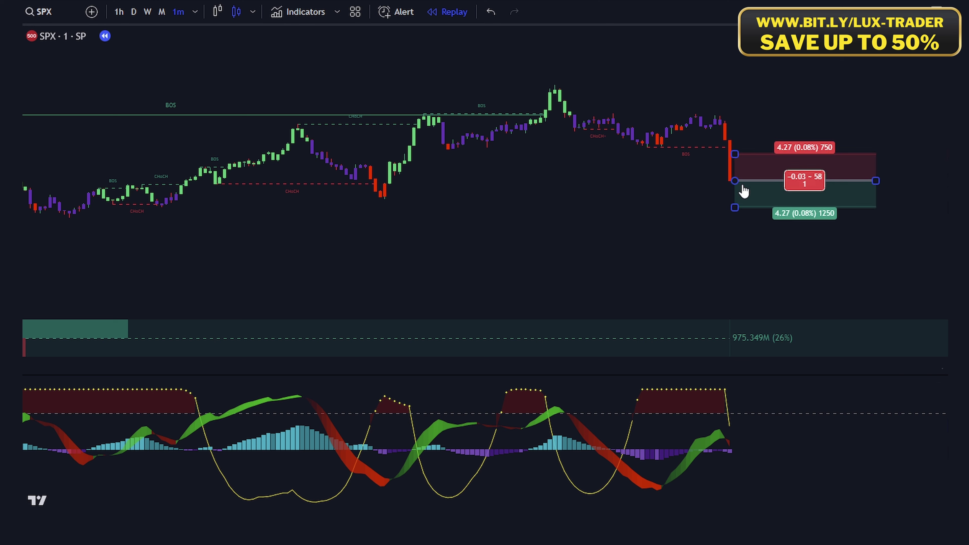
{"action": "left_click_drag", "start_coordinate": [733, 181], "coordinate": [744, 110]}
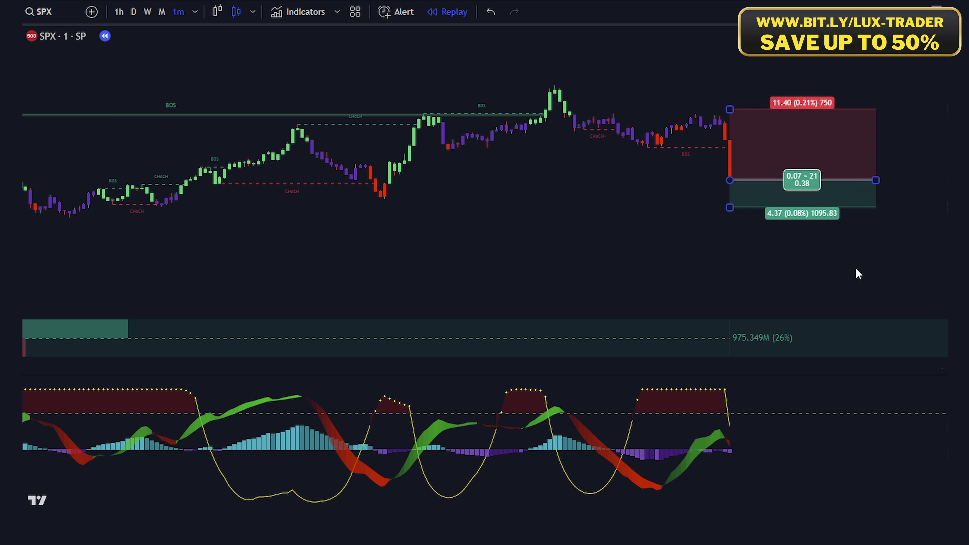
{"action": "left_click_drag", "start_coordinate": [729, 207], "coordinate": [823, 346]}
{"action": "left_click", "coordinate": [694, 274]}
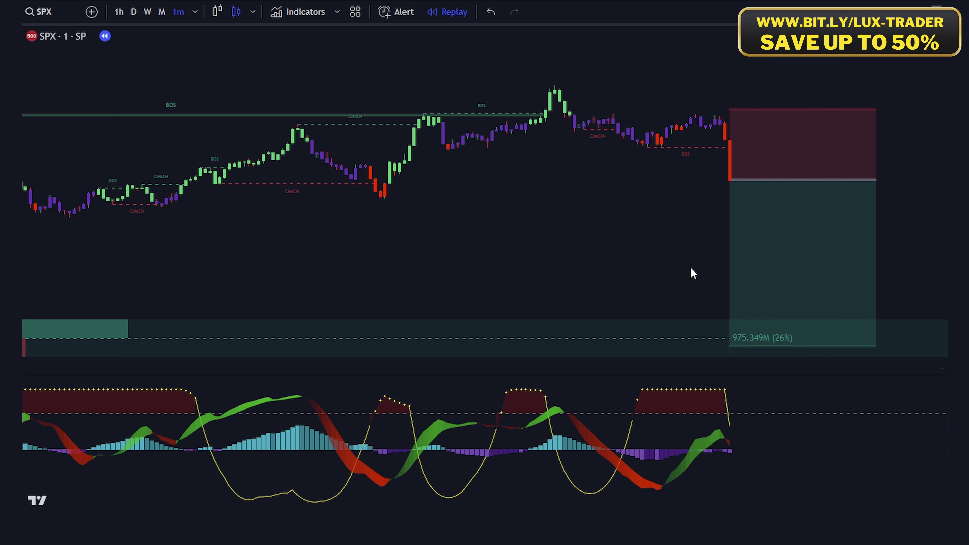